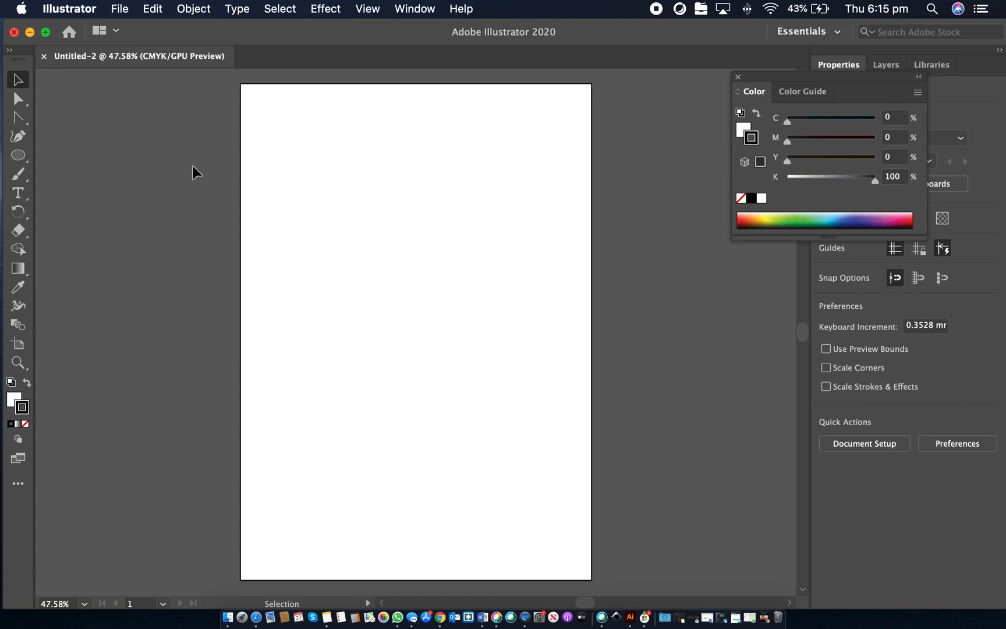
Add a point text object on the artboard and replace the placeholder with a first name in lowercase.
drag(18, 193, 85, 198)
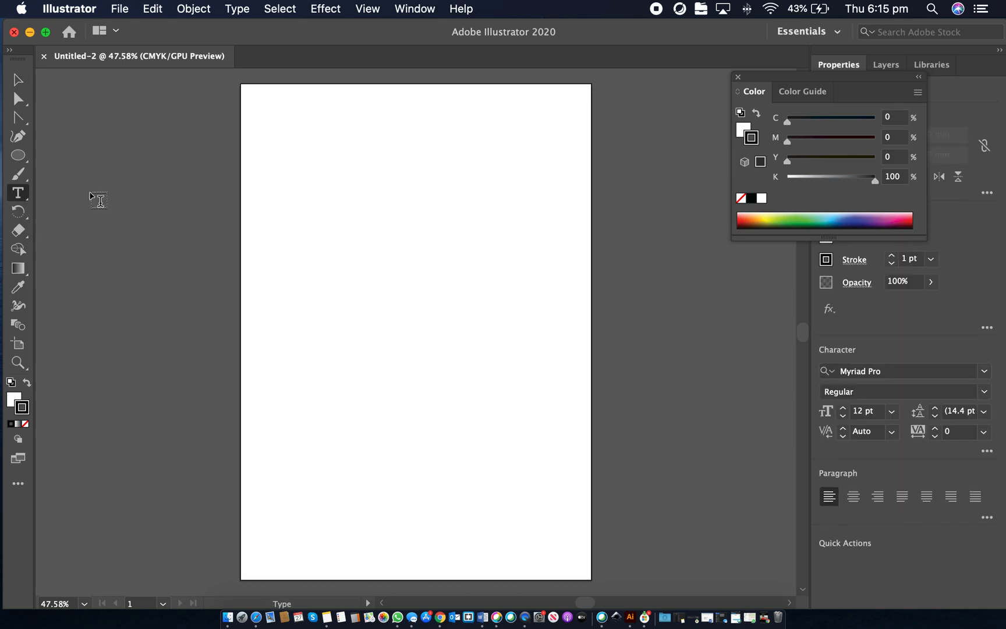
click(319, 288)
scroll(386, 312, up, 5)
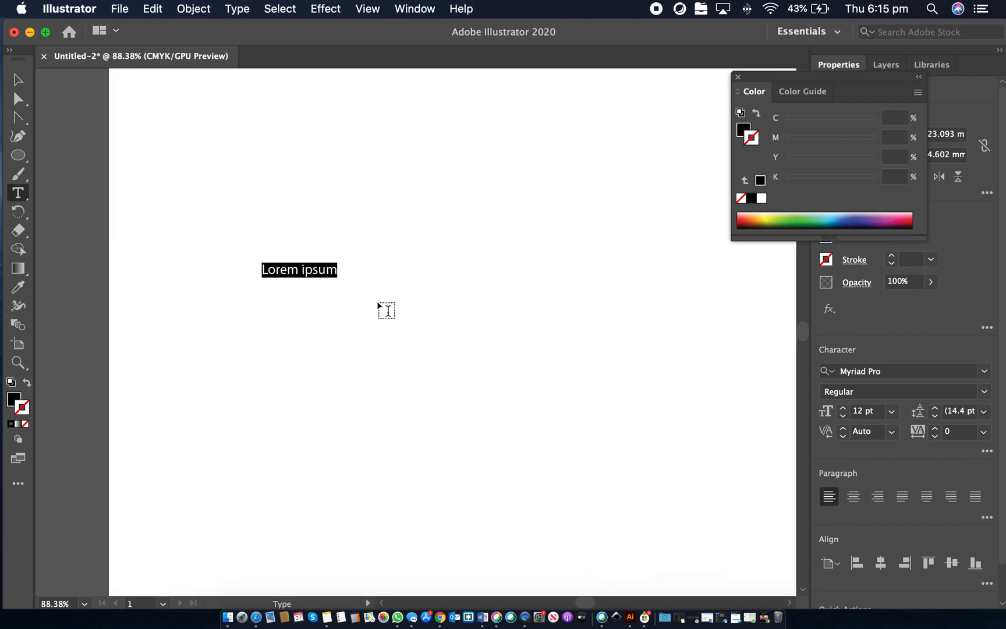
click(284, 257)
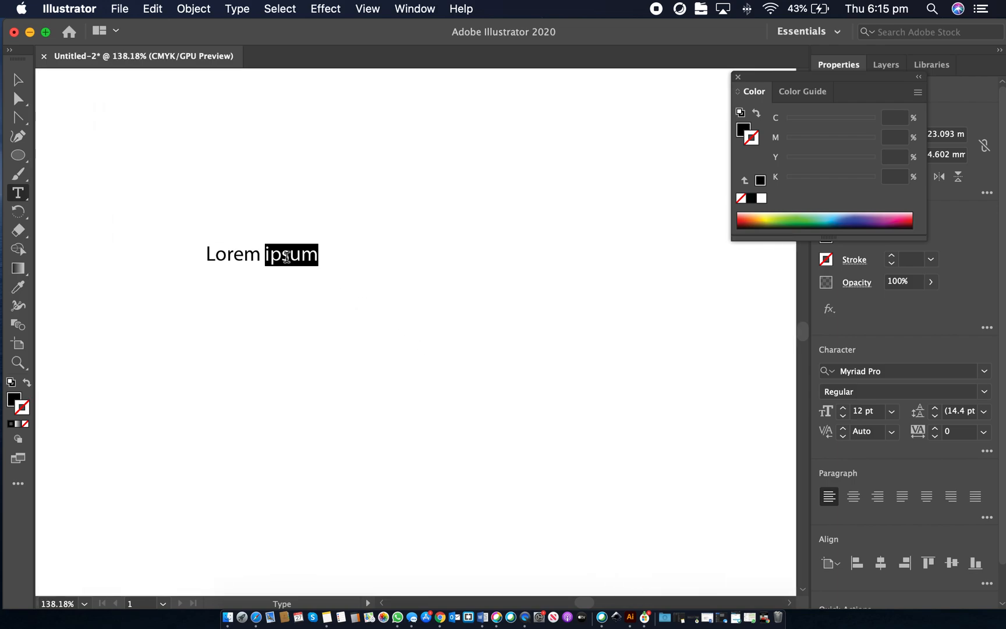
triple_click(287, 256)
text(gemma)
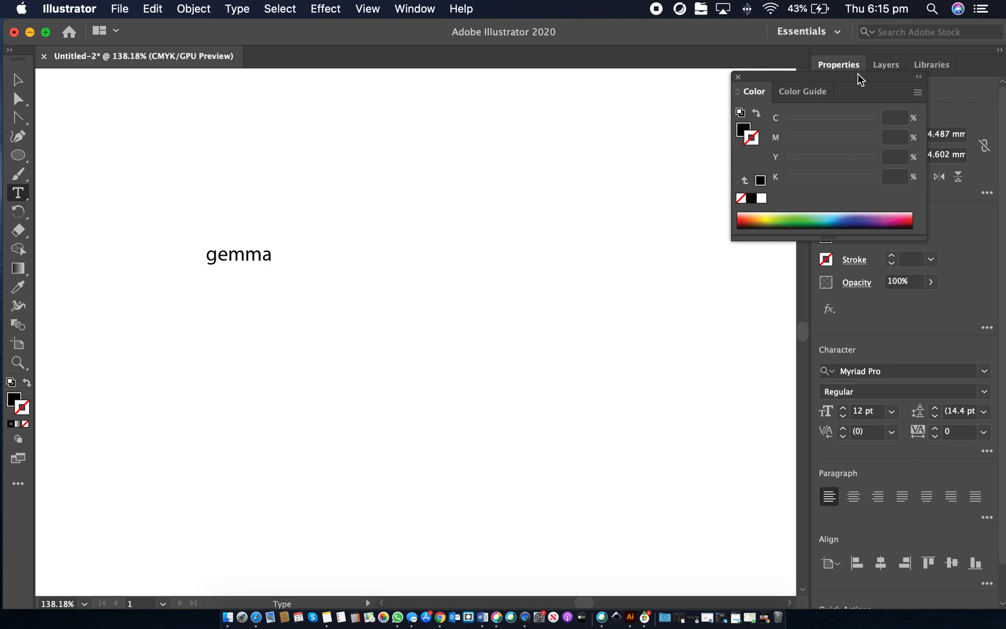
Move the Color panel clear of the text settings and change the name's font to Noteworthy Light.
drag(859, 76, 693, 92)
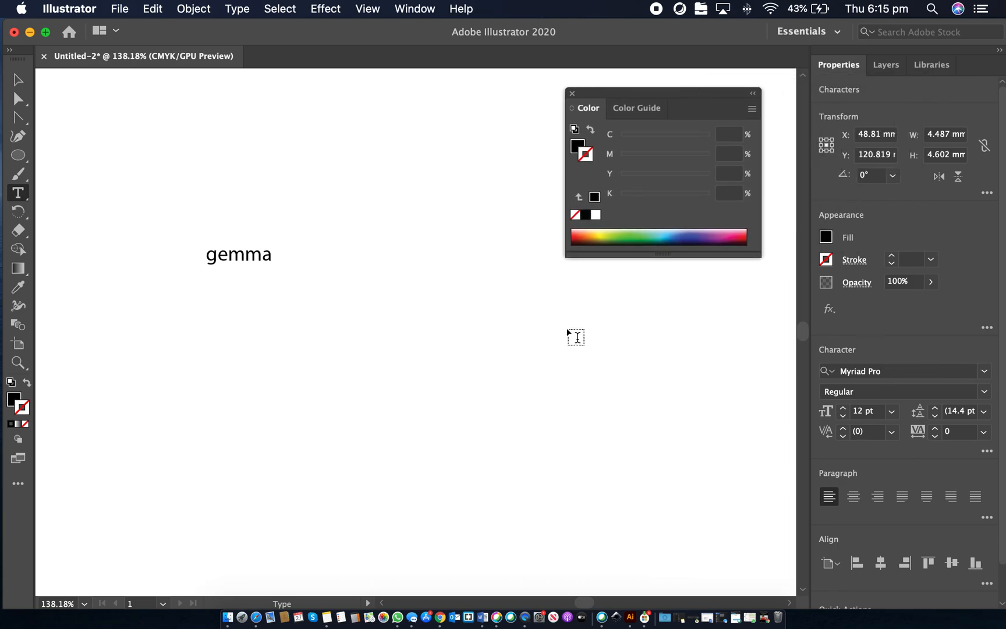
double_click(264, 254)
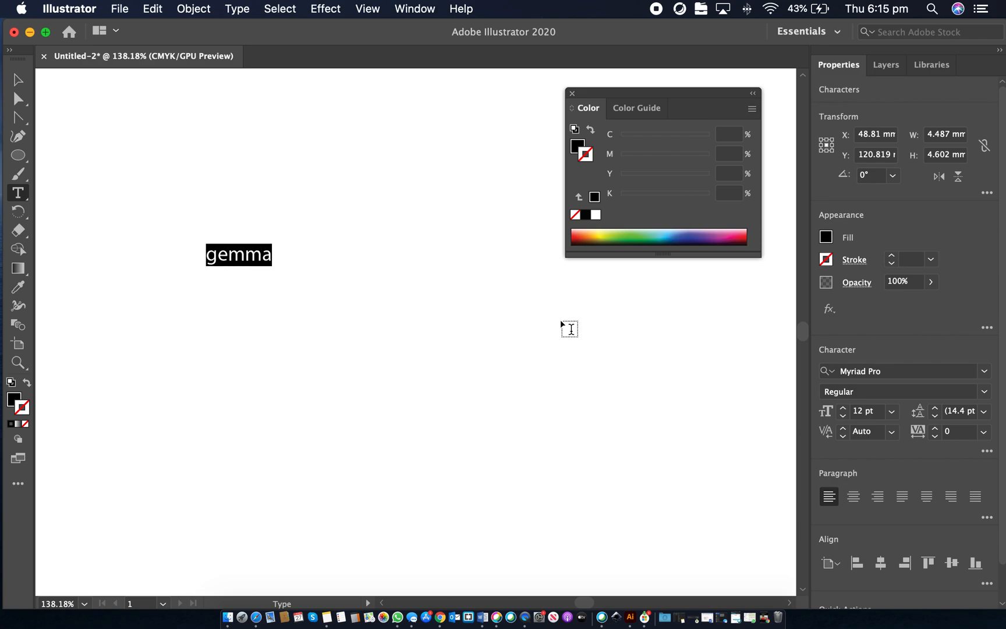
click(984, 371)
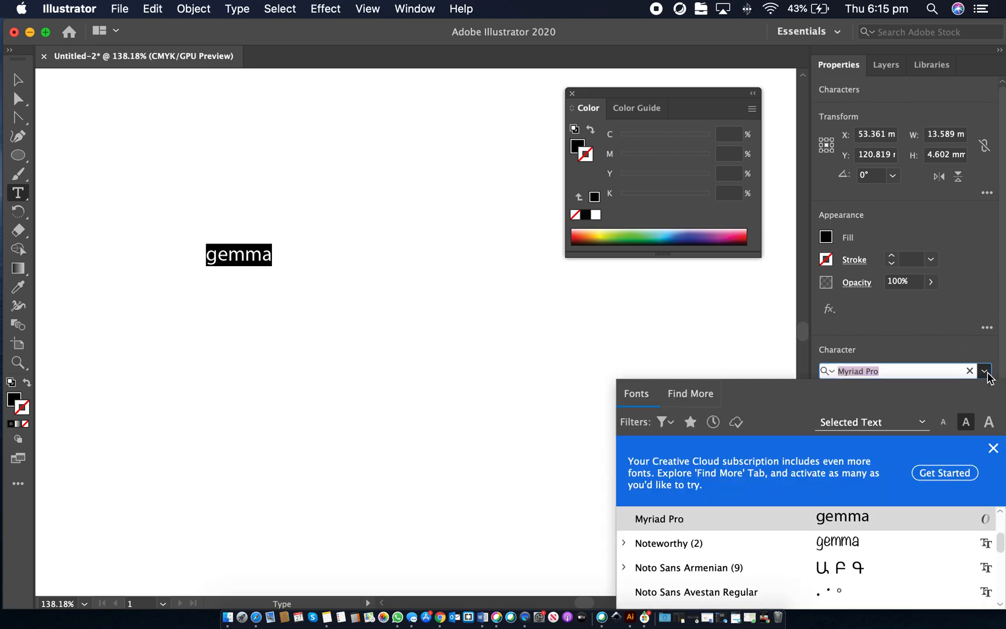
click(834, 544)
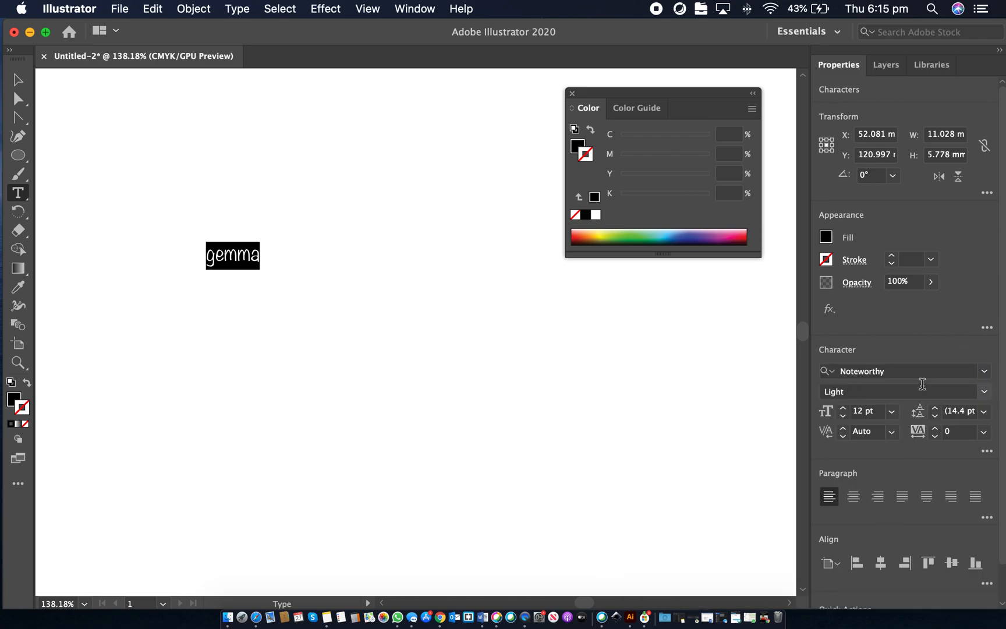
Convert the Noteworthy text object to outlines.
click(13, 78)
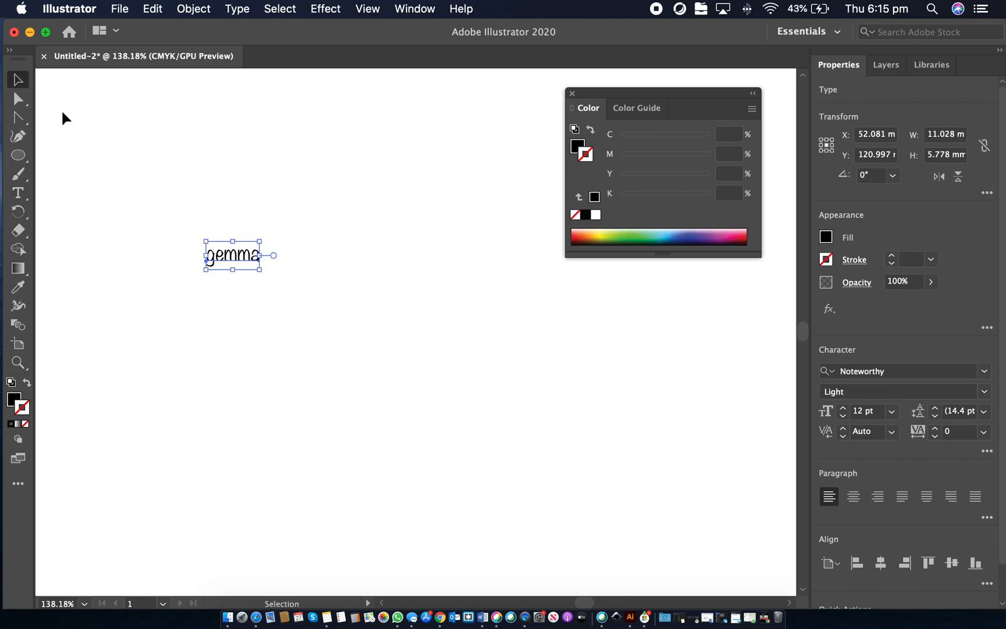
click(161, 241)
scroll(233, 265, up, 3)
scroll(233, 265, up, 3)
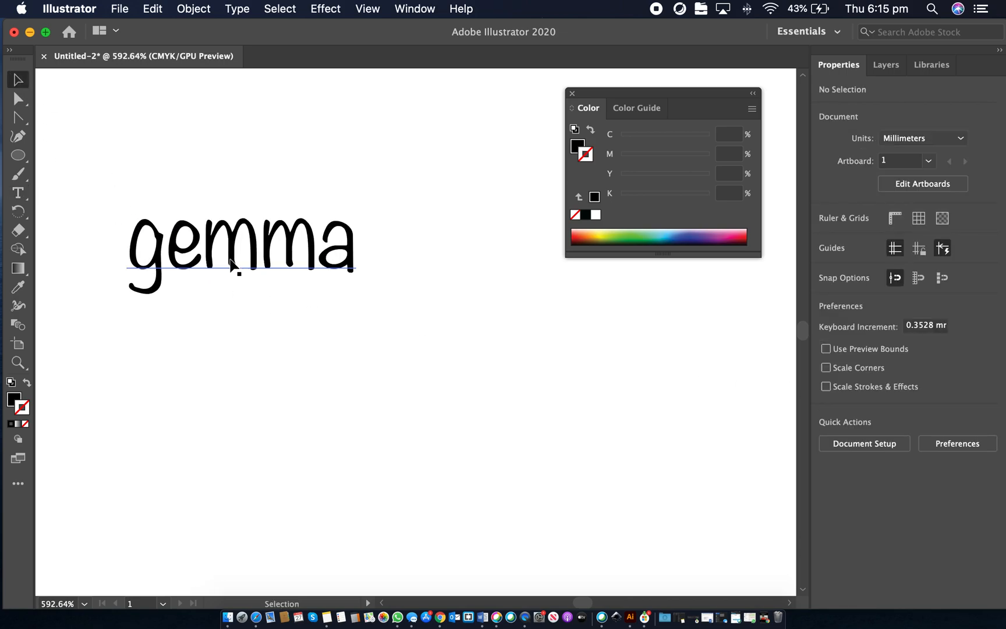
click(233, 266)
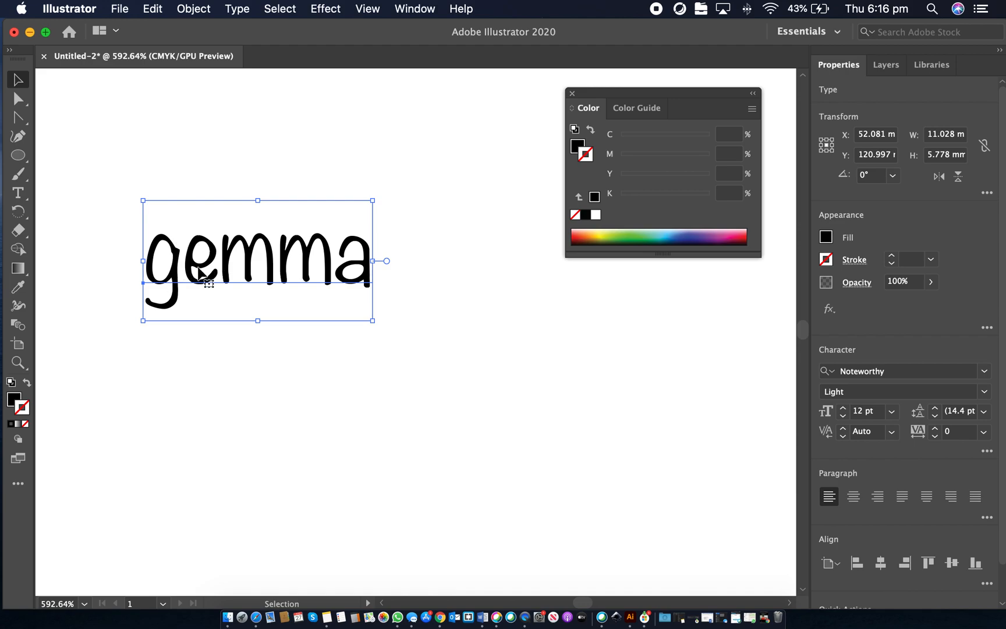
click(284, 185)
click(279, 249)
right_click(170, 270)
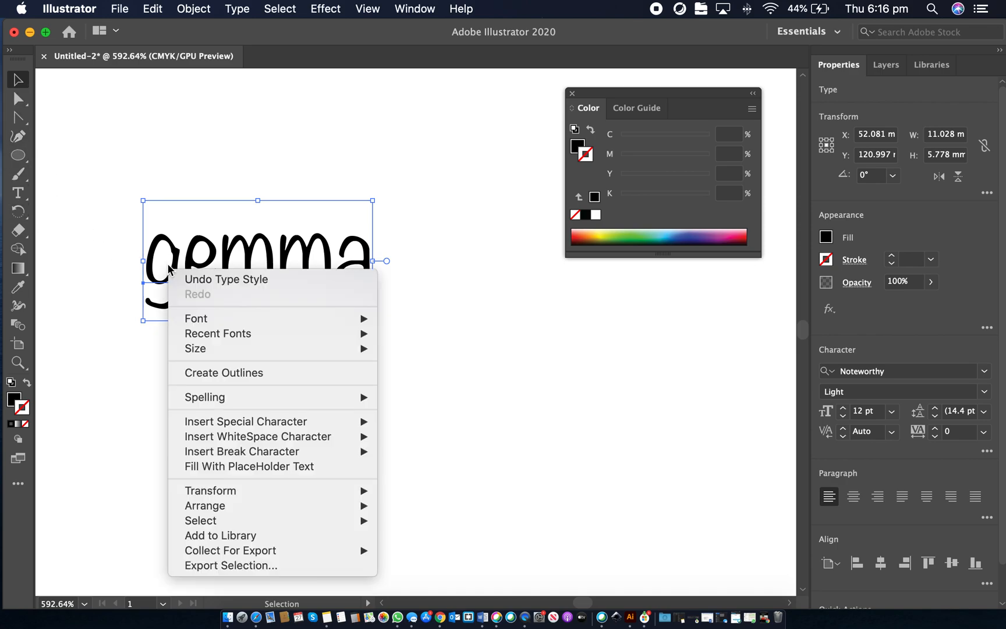
click(222, 380)
click(220, 376)
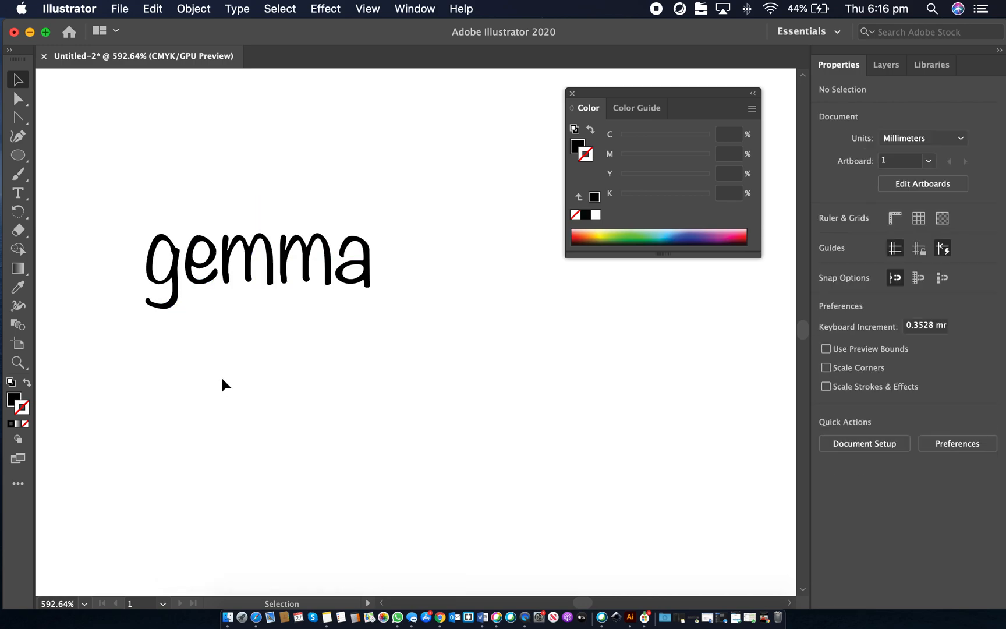
Ungroup the outlined name into separate letters and deselect them.
click(175, 269)
scroll(175, 269, up, 5)
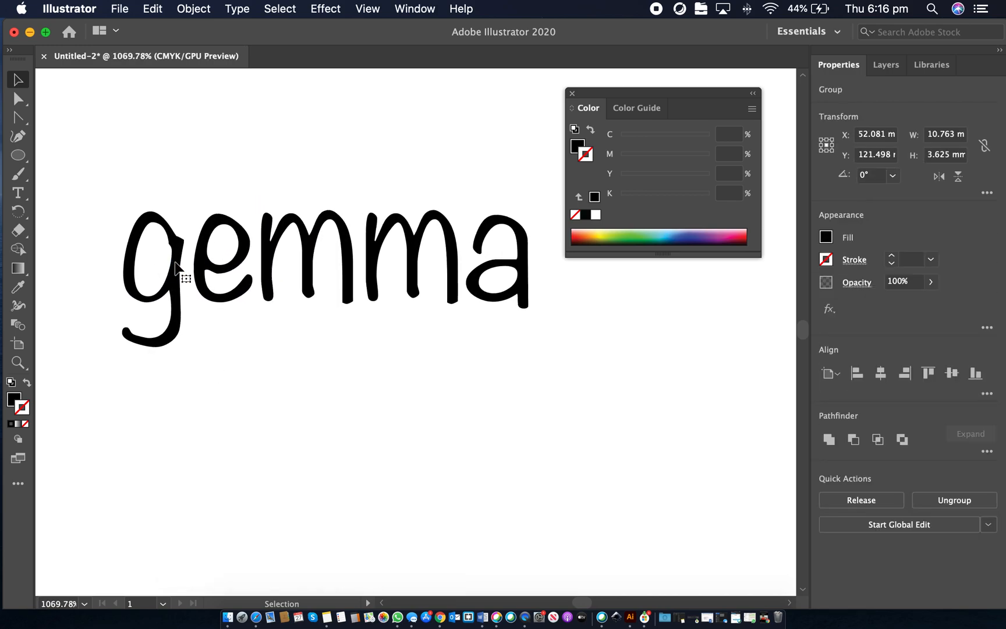
right_click(175, 268)
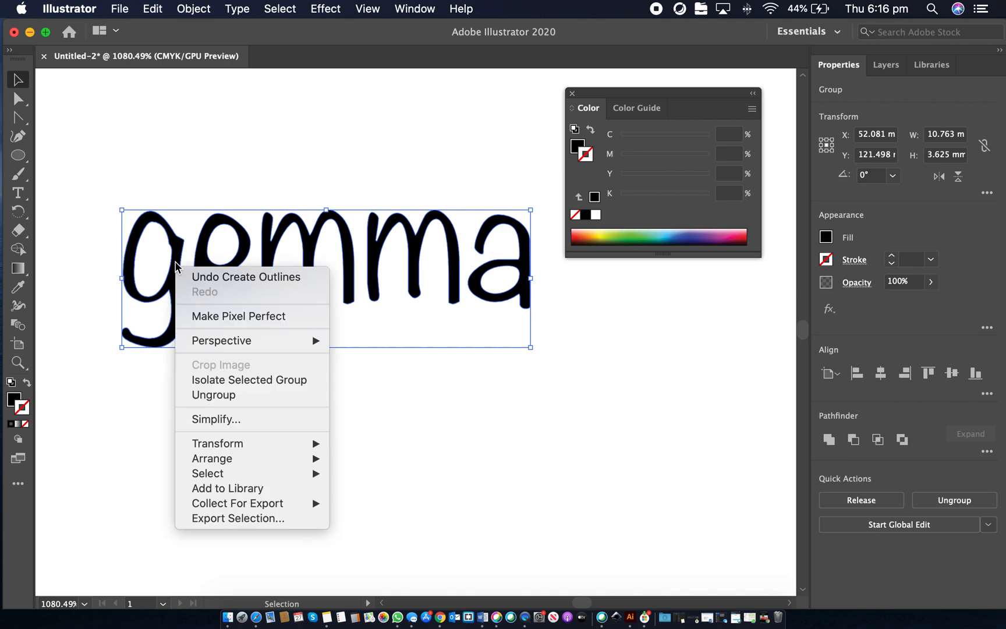
click(207, 395)
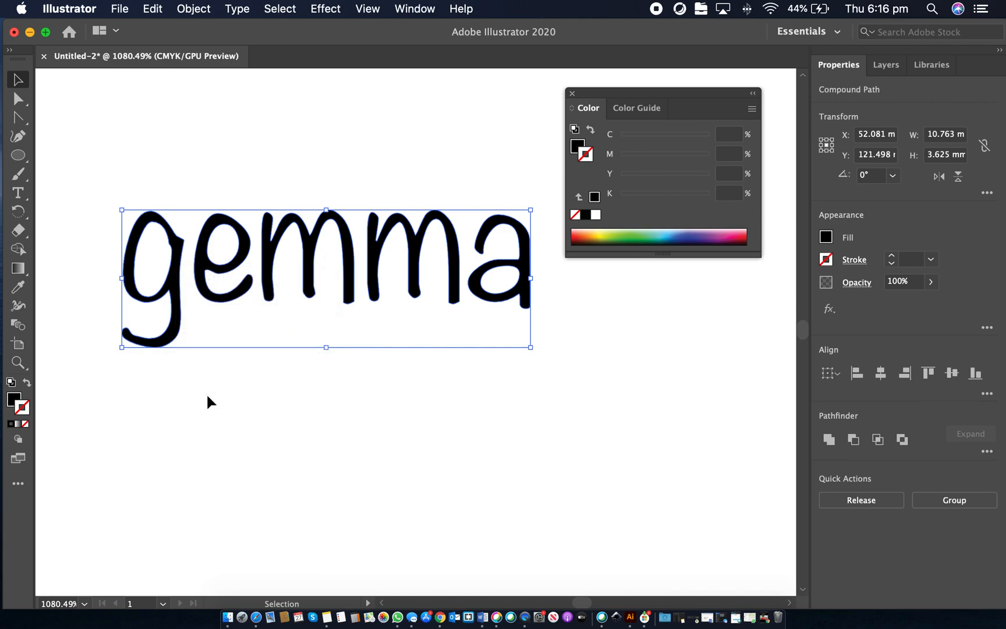
click(198, 416)
Use Direct Selection to shift the top anchor of the g's inner opening down, forming a thick pointed wedge.
click(179, 269)
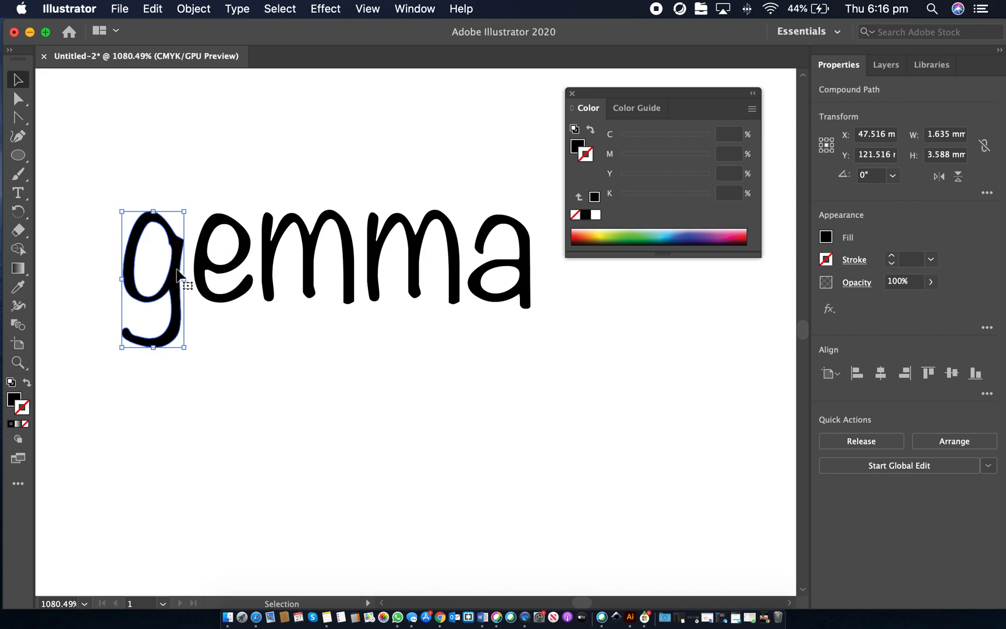
click(26, 103)
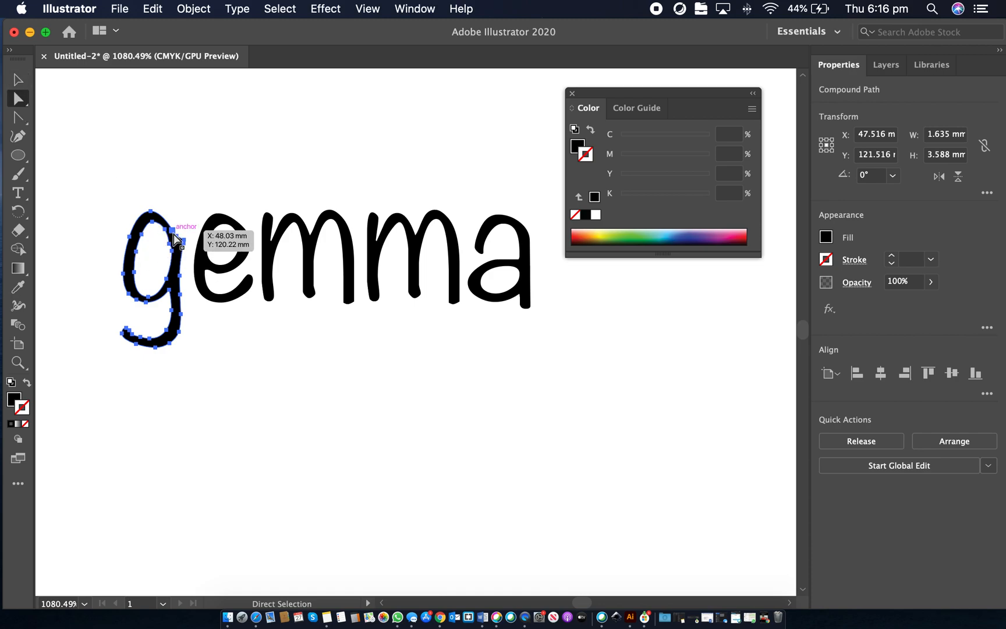
click(155, 224)
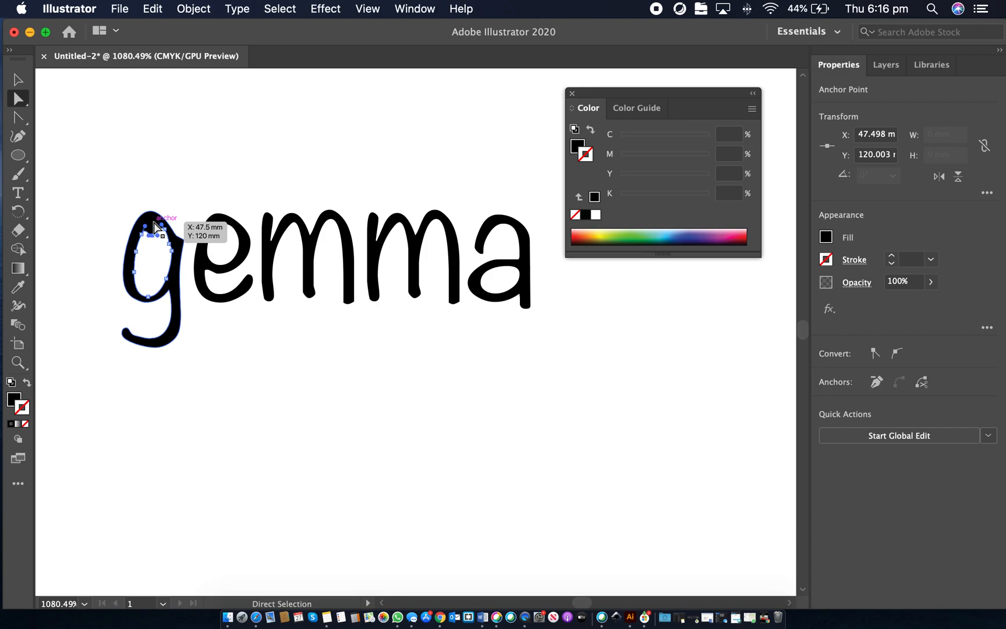
key(Down)
key(Down)
key(Down)
key(Down)
Shift the top anchor of the e's inner opening down into a matching pointed wedge.
click(229, 234)
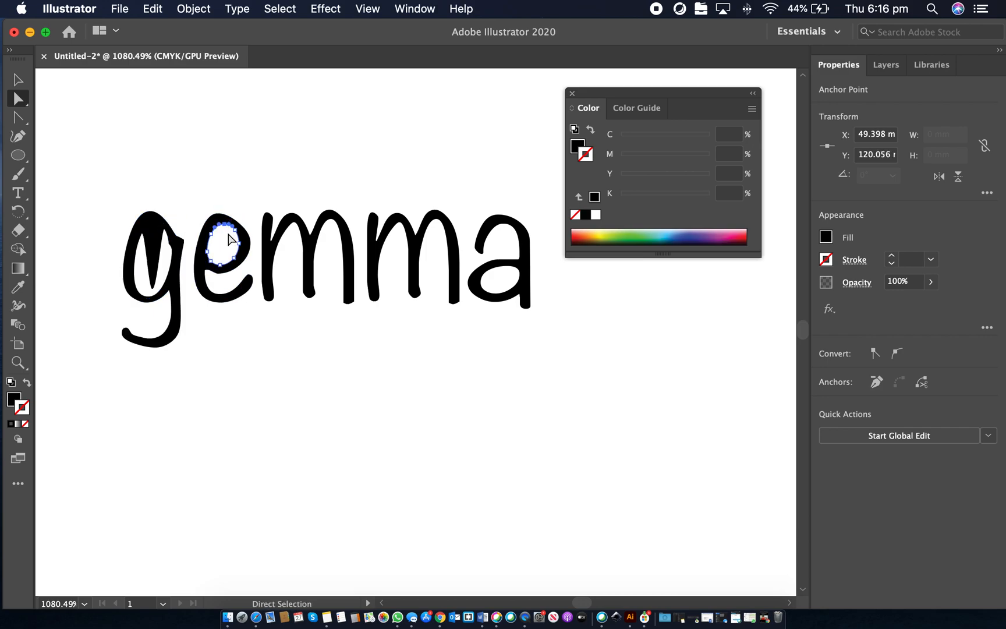
key(Down)
key(Down)
key(Down)
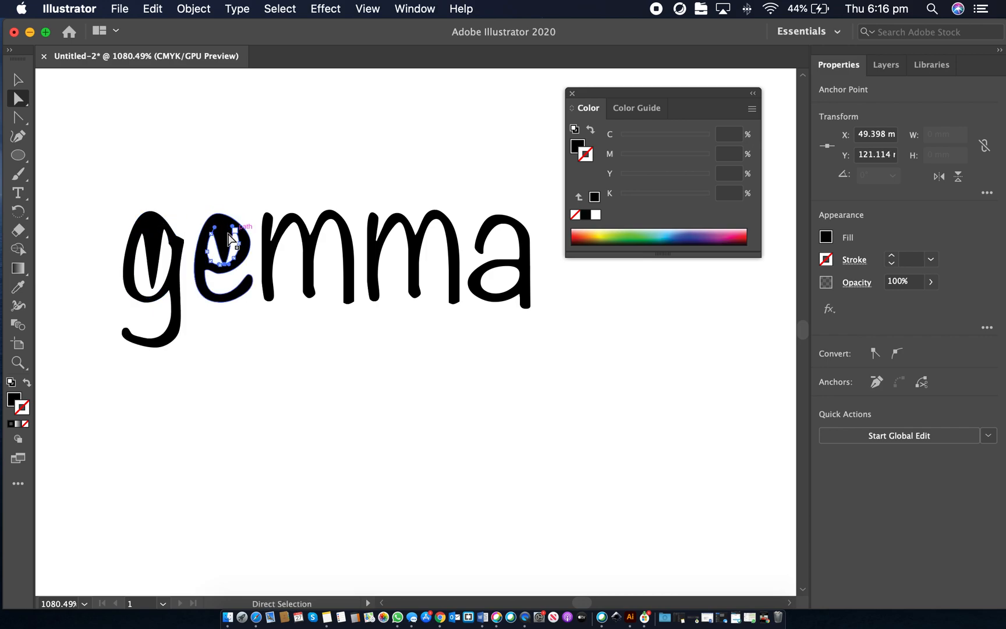
Lower the inner anchors beneath both arches of the first m to thicken its upper strokes.
click(296, 223)
key(Down)
key(Down)
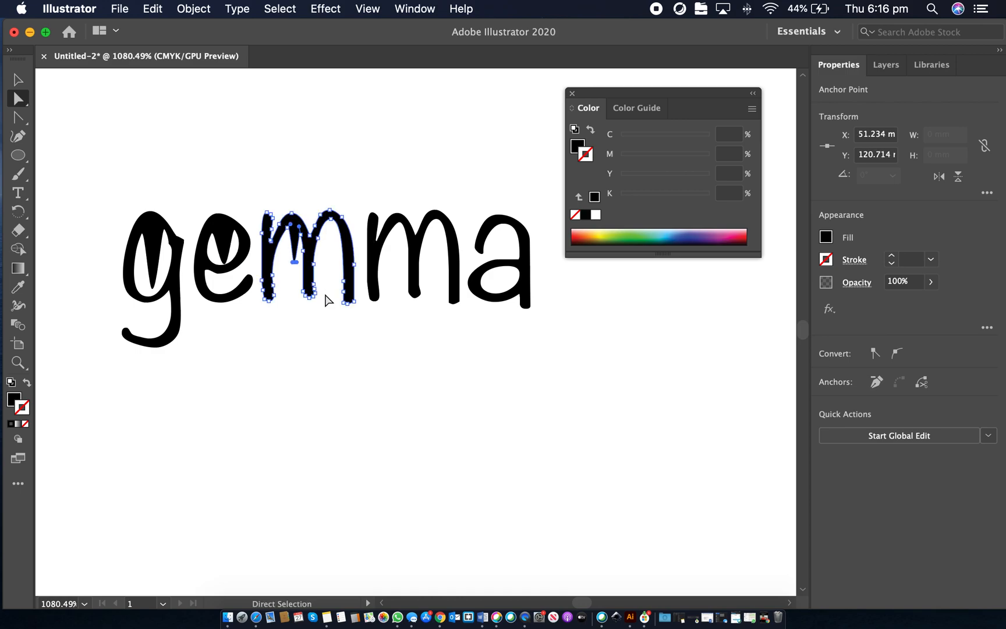
click(333, 230)
key(Down)
key(Down)
click(19, 81)
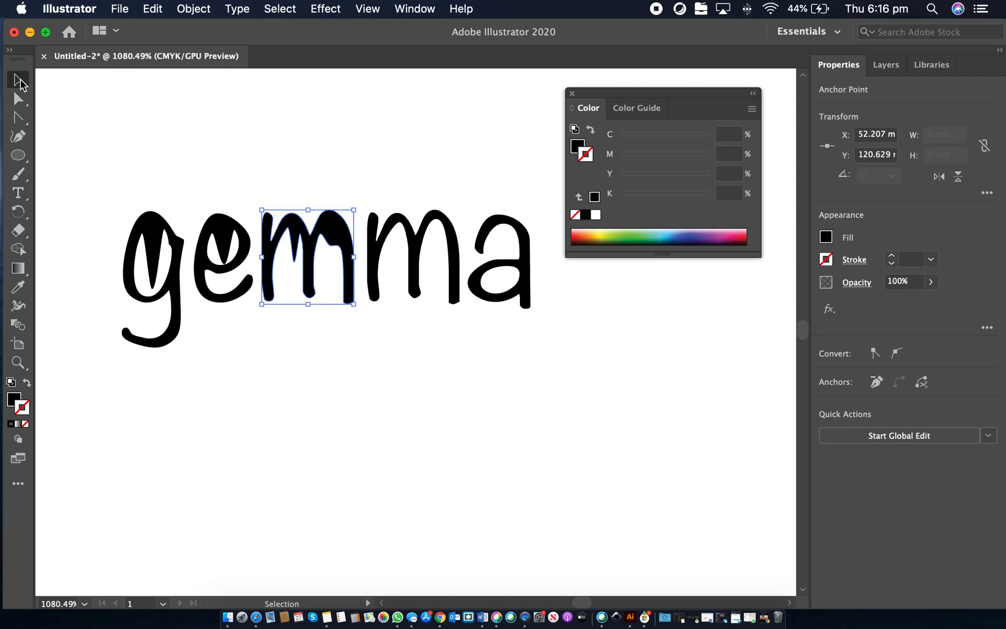
Try to nudge the second m leftward against the first m.
click(351, 355)
click(373, 258)
key(Left)
key(Left)
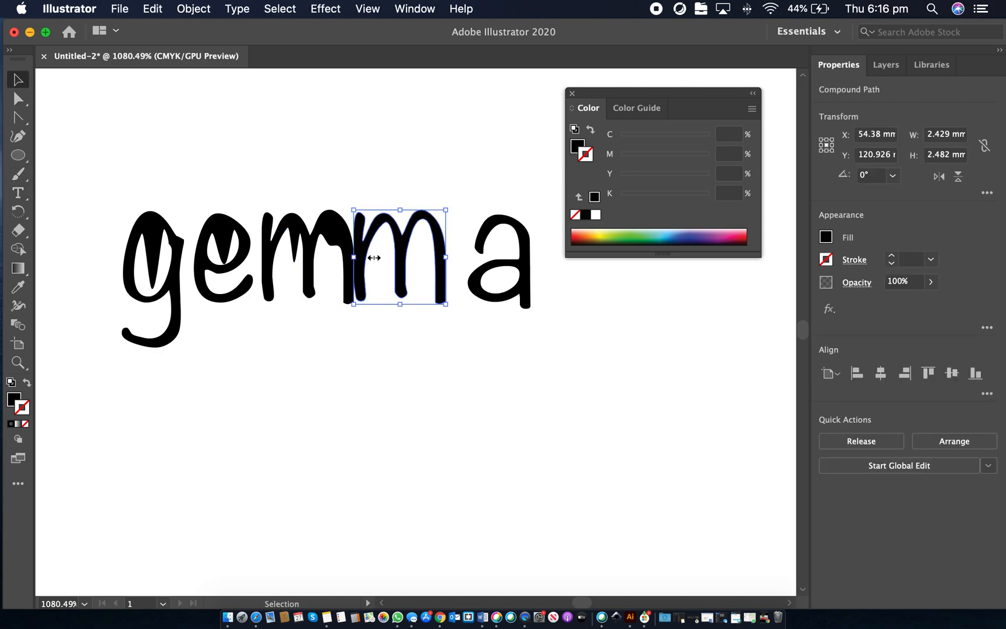
key(Right)
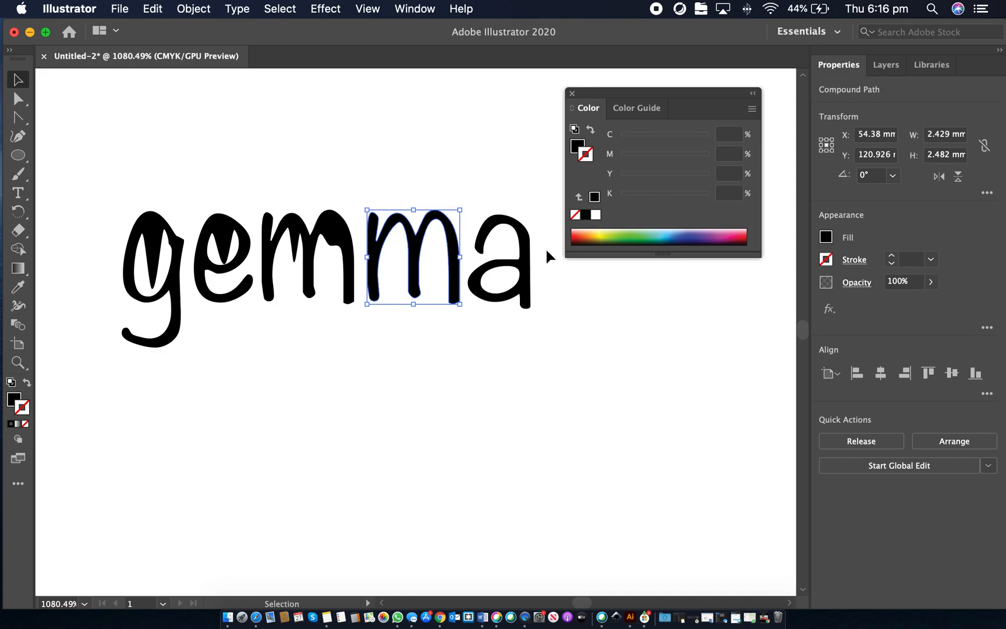
Enlarge the g freehand from its upper corner so it stands taller than the other letters.
click(527, 261)
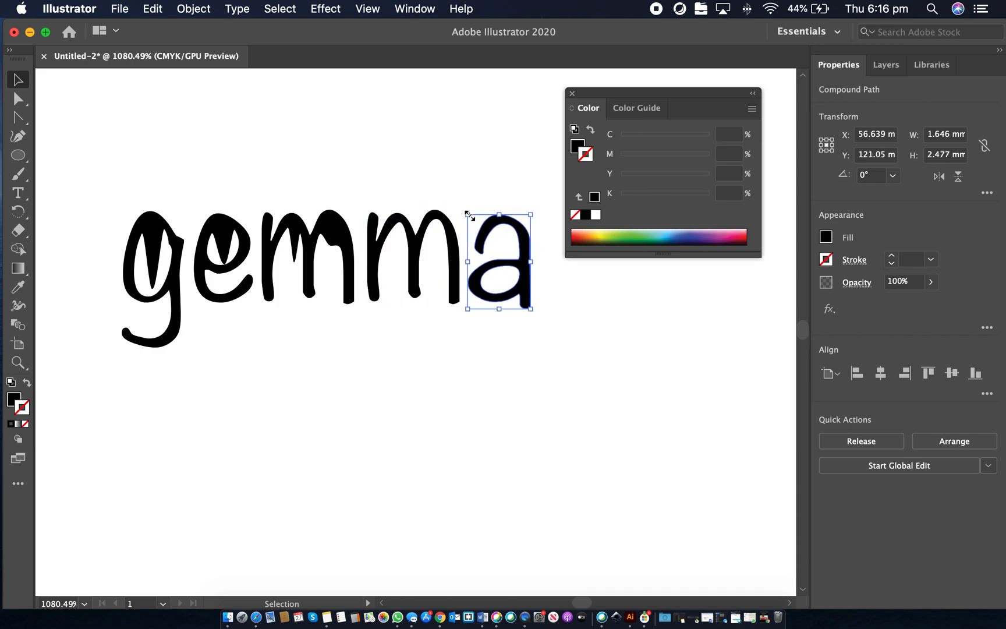
click(164, 237)
drag(184, 211, 201, 186)
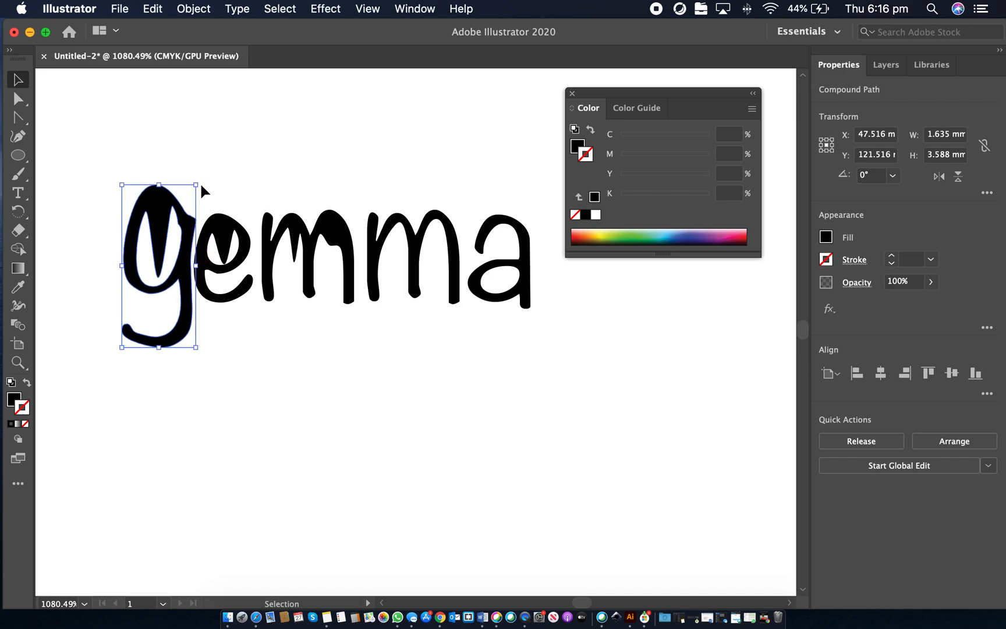
click(319, 178)
Move the second m and the final a slightly leftward to tighten the letter spacing.
click(481, 230)
drag(484, 232, 496, 223)
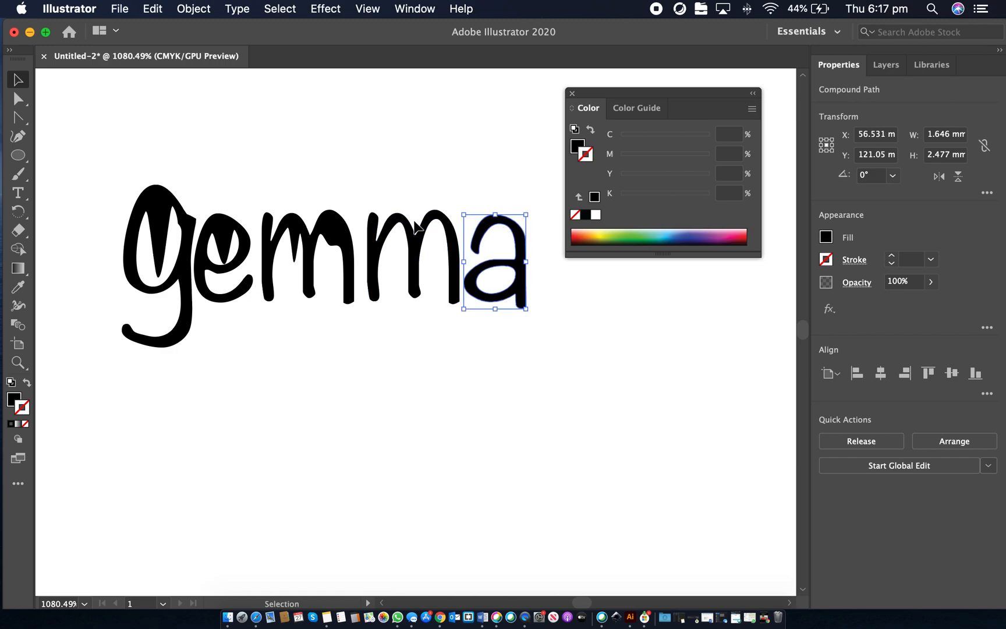
drag(424, 225, 420, 223)
drag(483, 226, 474, 224)
Pull down the inner anchors beneath both arches of the second m with Direct Selection.
click(390, 226)
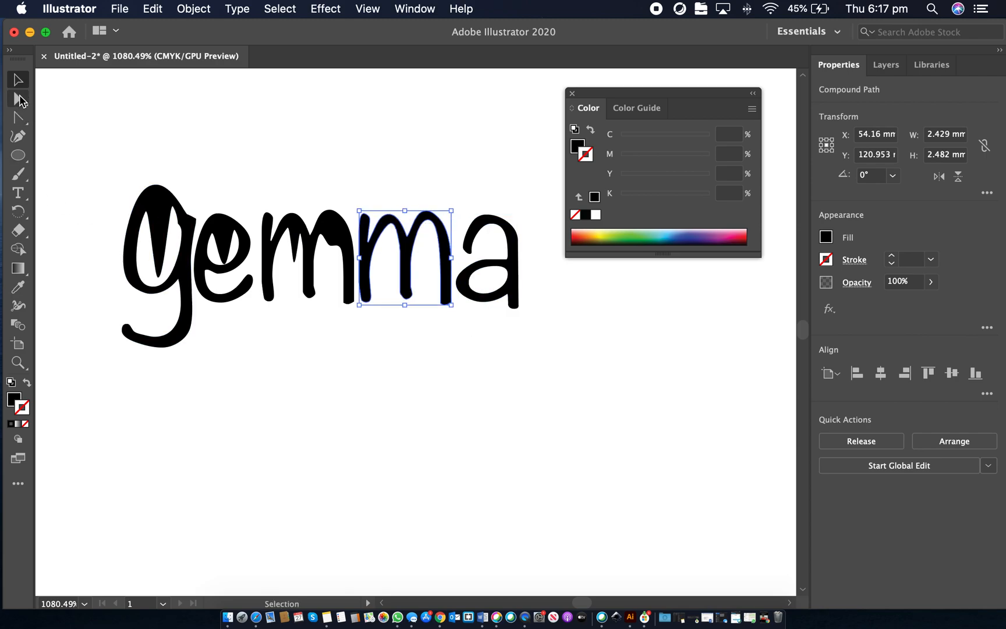
click(19, 99)
drag(392, 225, 391, 263)
drag(427, 224, 428, 260)
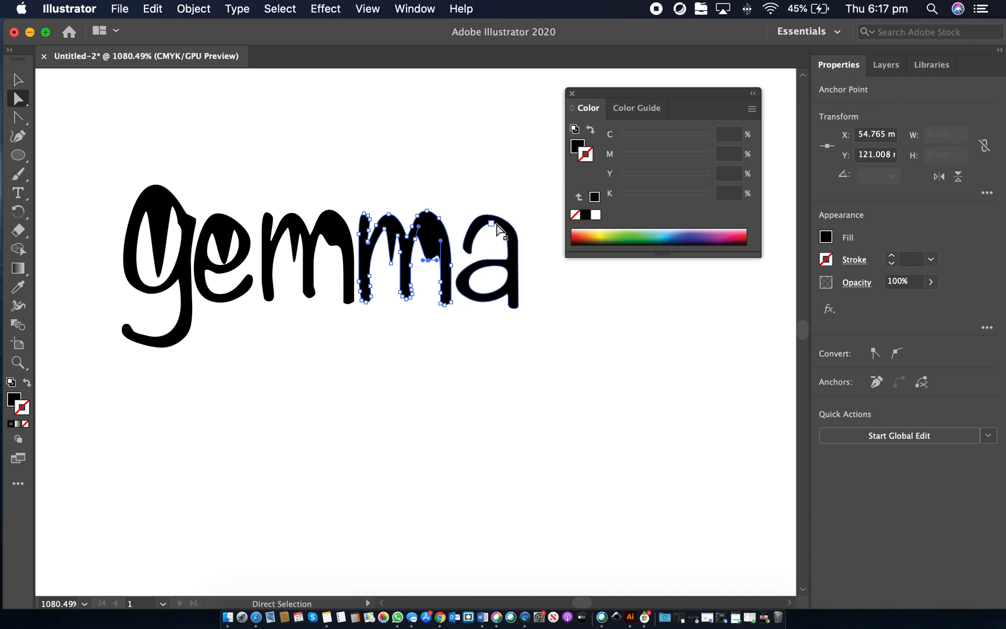
Lower the top inner anchors of the a's upper curve and of its bowl opening, and deselect the letter.
click(497, 229)
drag(492, 224, 492, 250)
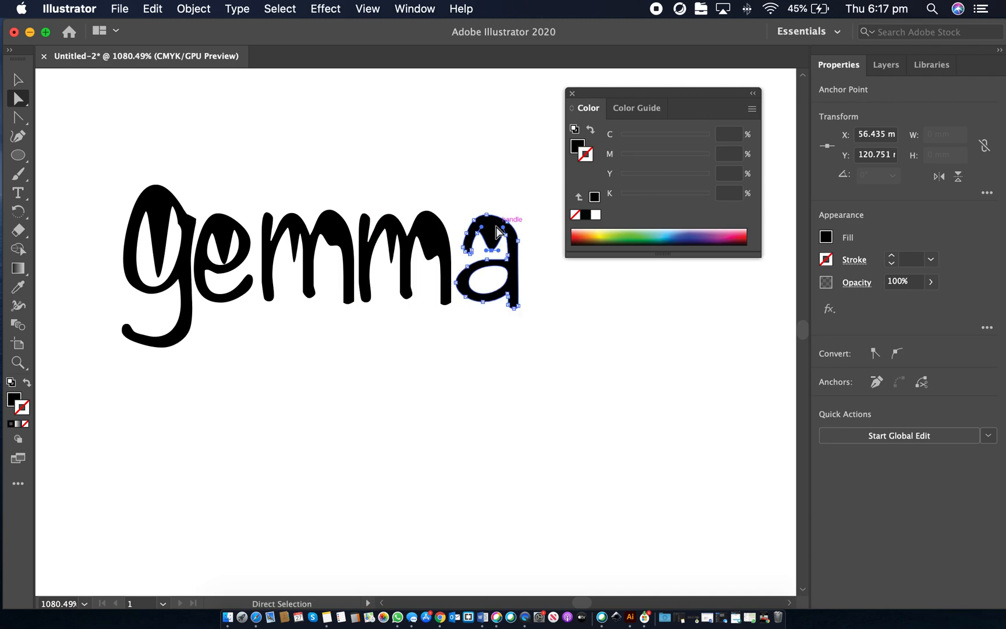
click(491, 267)
key(Down)
key(Down)
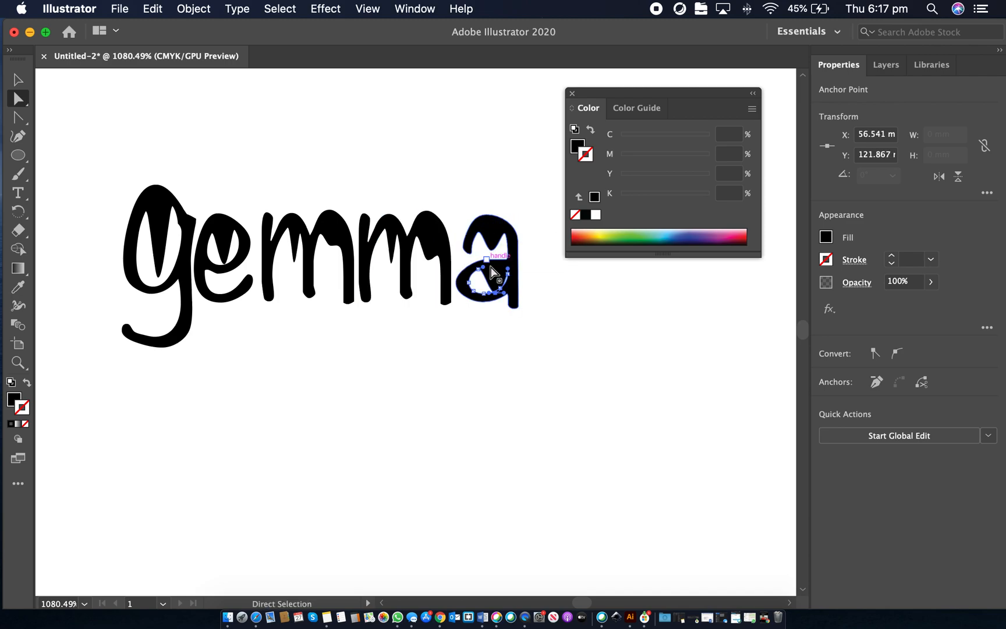
scroll(352, 276, down, 5)
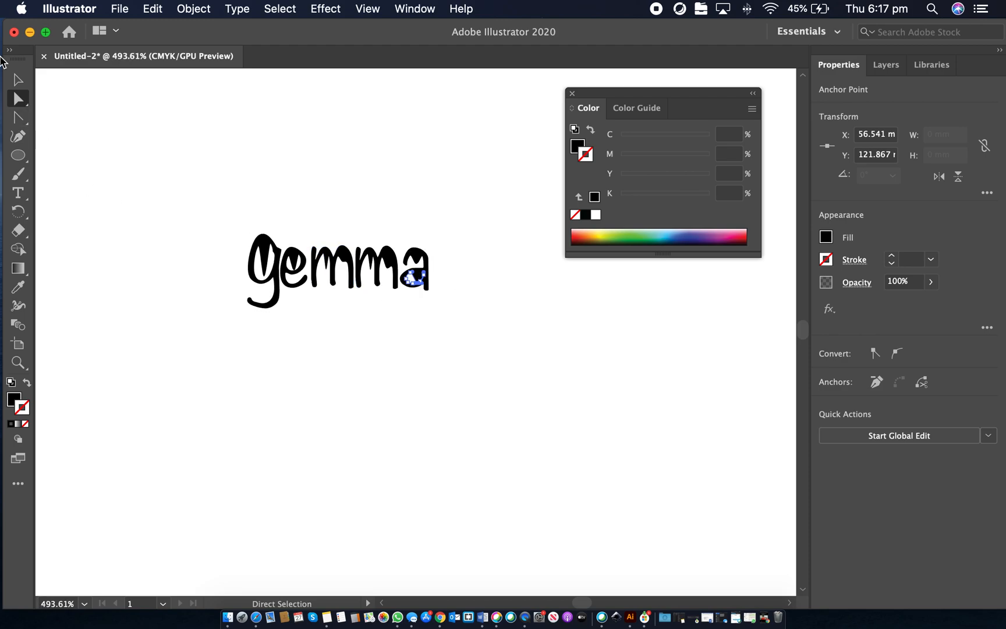
click(18, 80)
click(128, 141)
scroll(299, 256, up, 4)
click(478, 290)
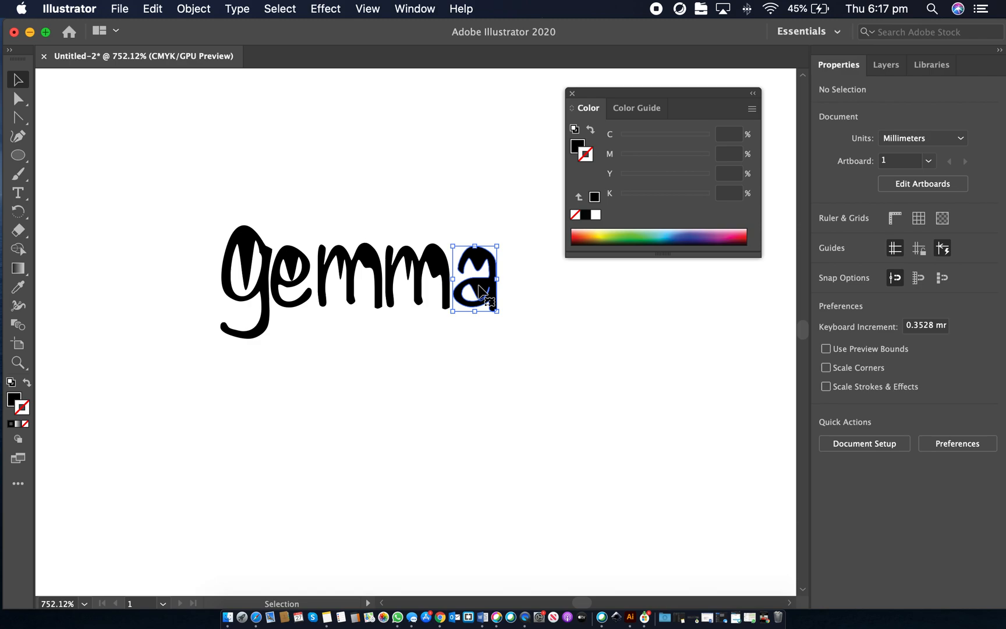
scroll(479, 289, up, 4)
click(18, 99)
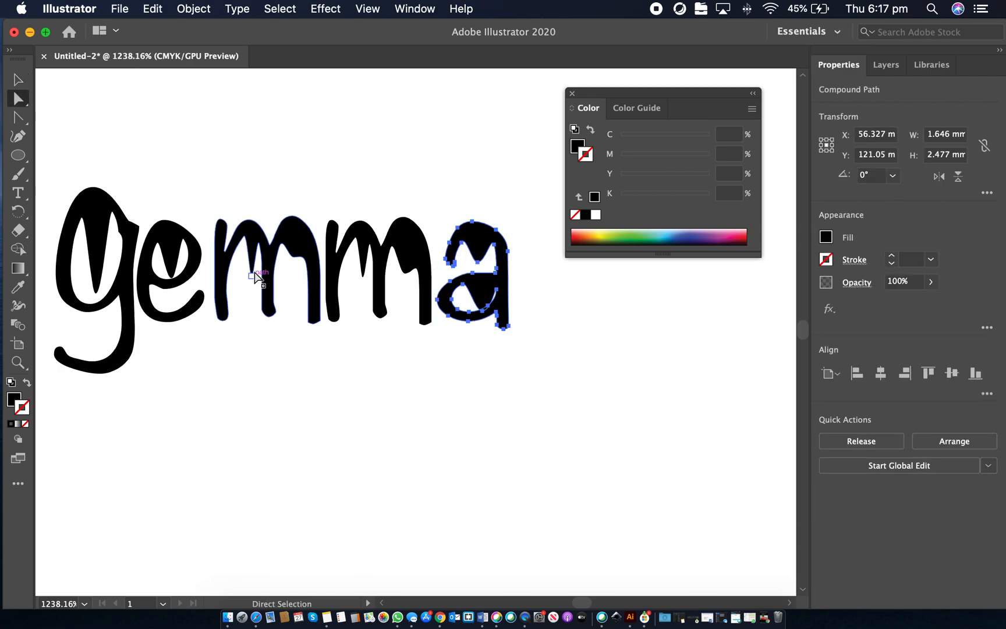
click(485, 311)
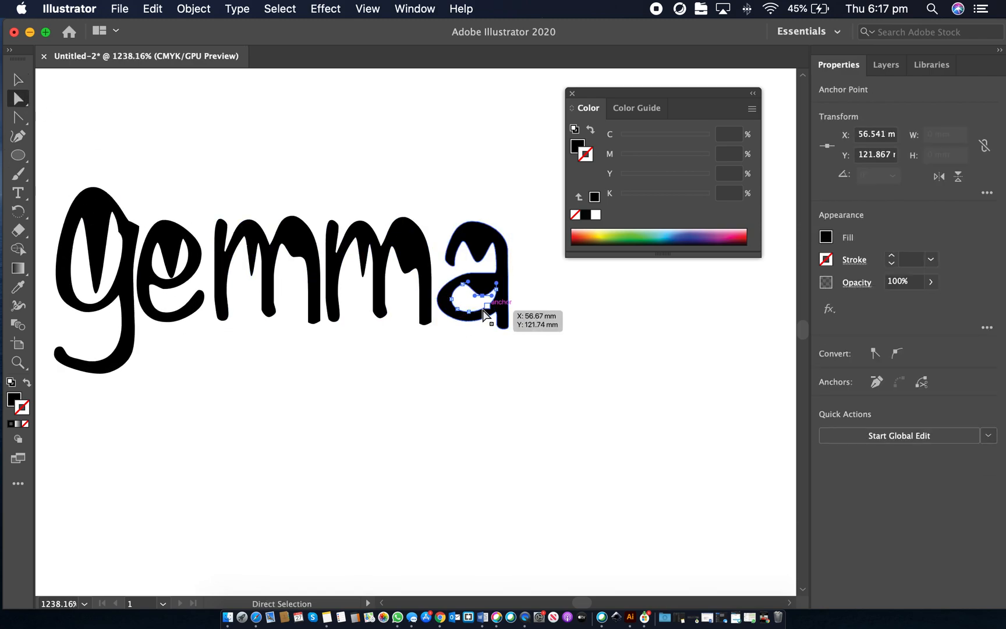
click(472, 359)
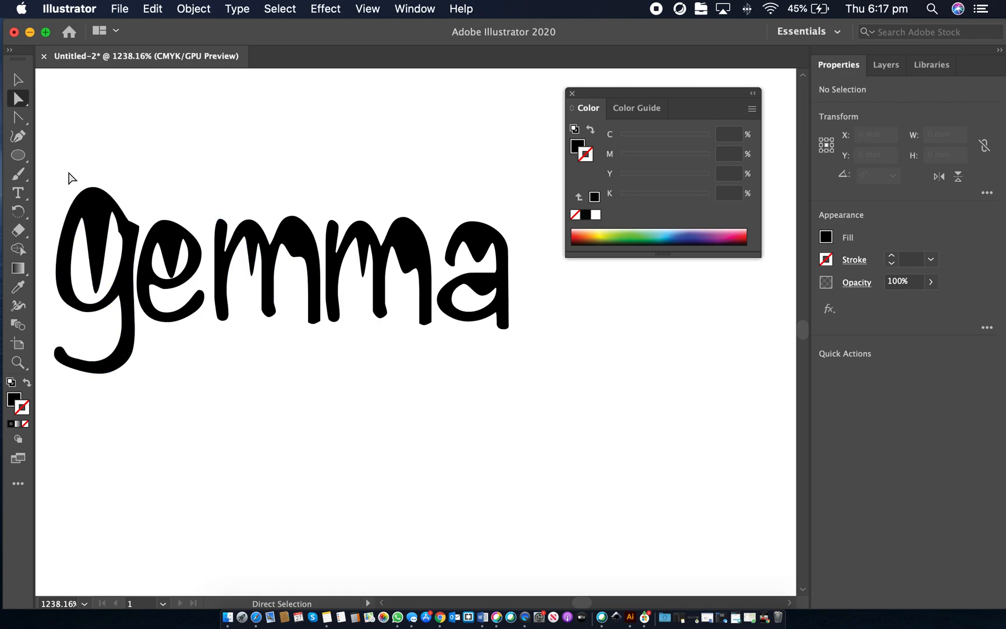
Select all the letters, give them a red stroke of RGB 255, 0, 0, and switch the colour values to RGB mode.
key(v)
drag(70, 167, 494, 368)
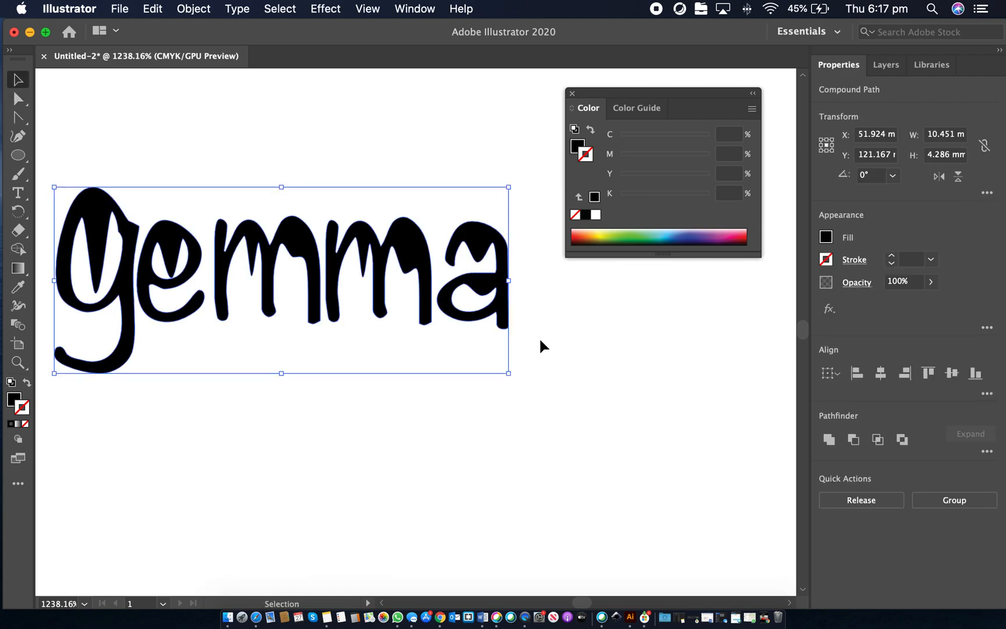
double_click(28, 404)
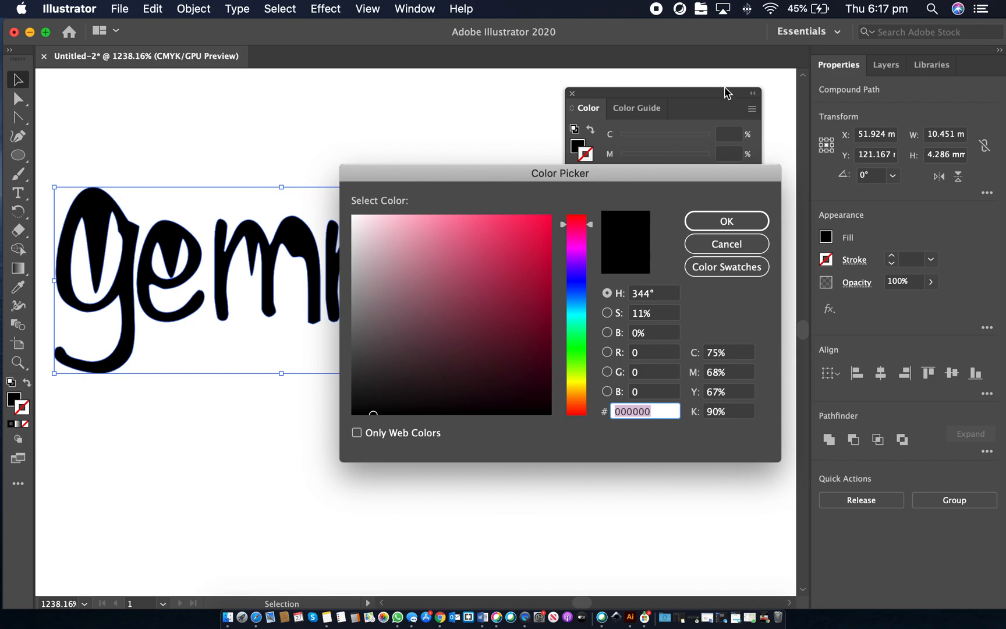
drag(588, 219, 594, 206)
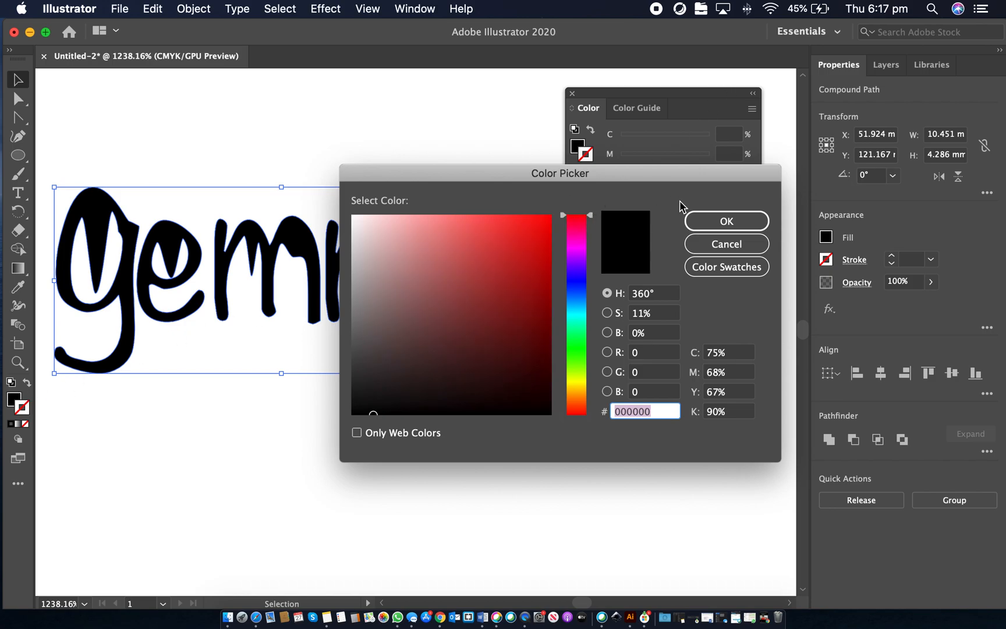
click(701, 216)
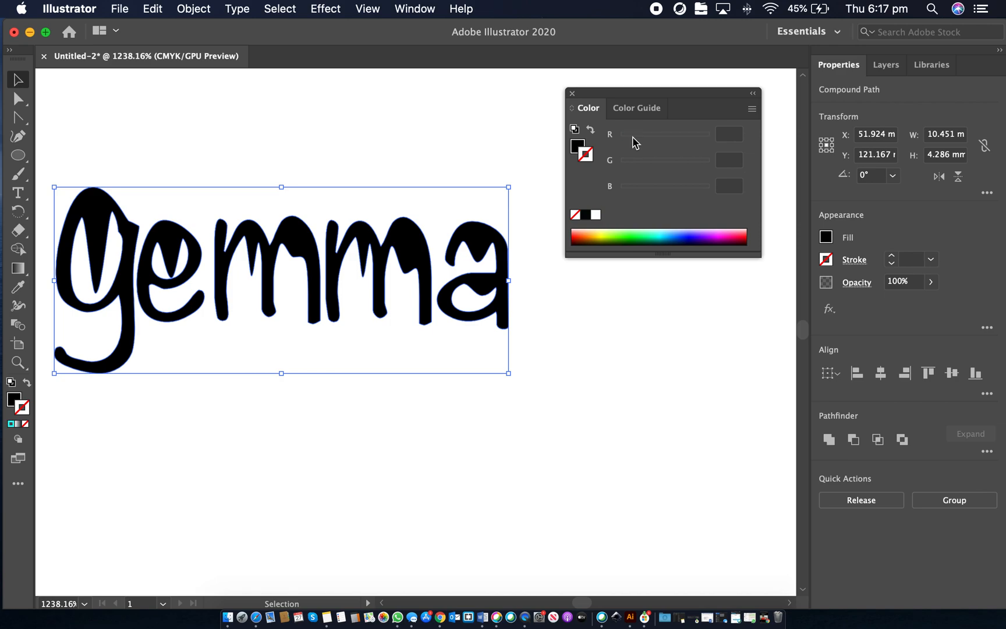
click(735, 134)
click(732, 161)
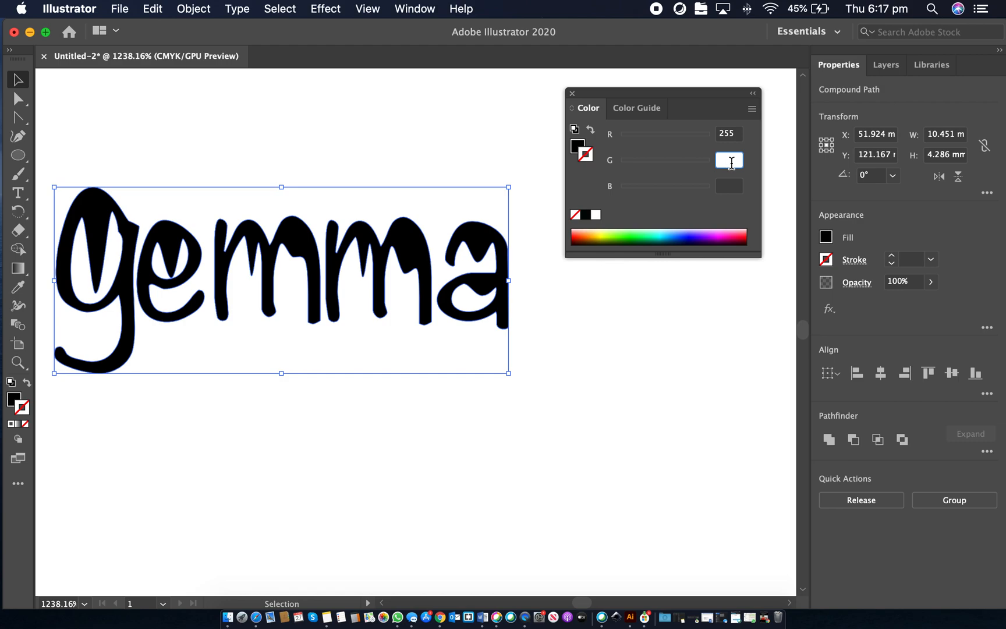
click(733, 185)
text(0)
key(Return)
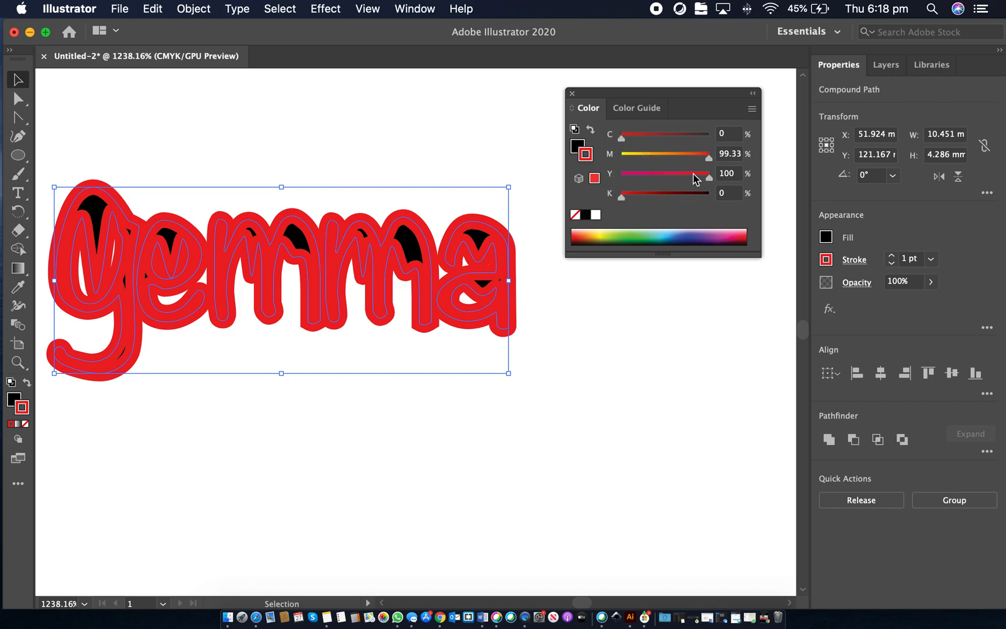
click(752, 110)
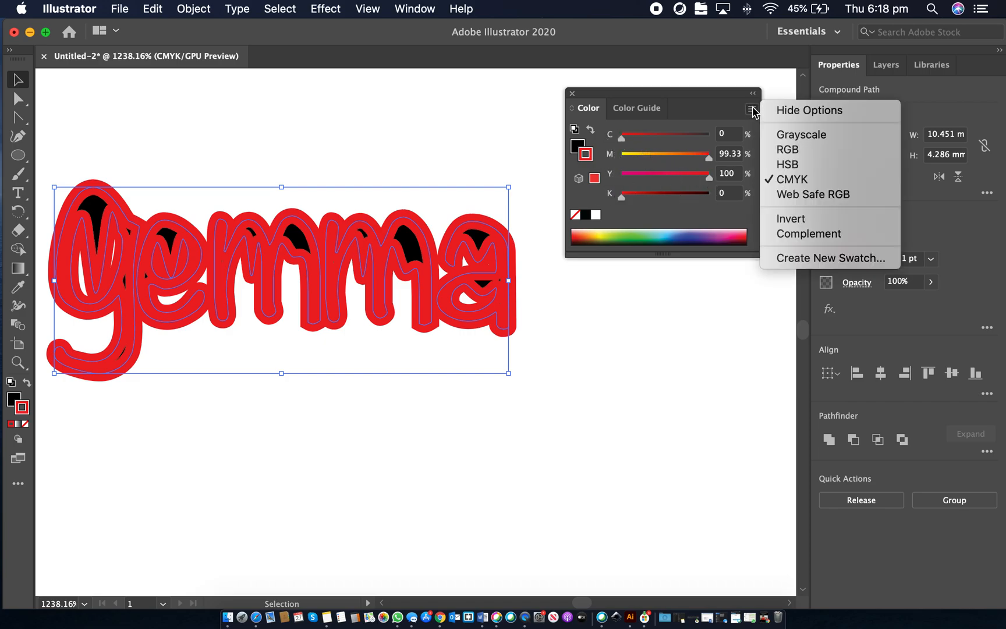
click(783, 150)
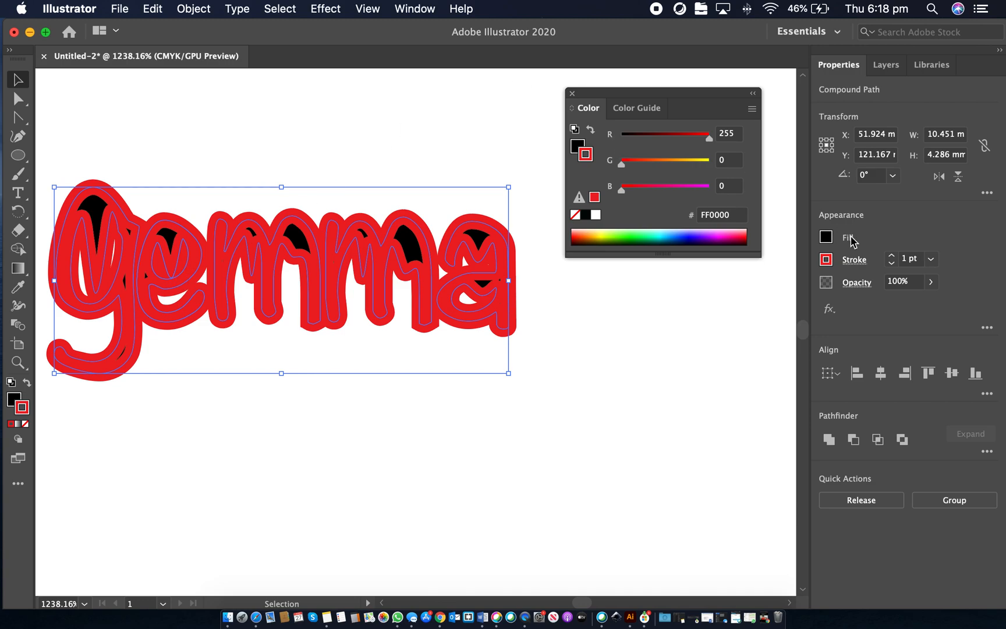
Set the stroke weight of the letters to 0.1 pt and deselect them.
click(903, 260)
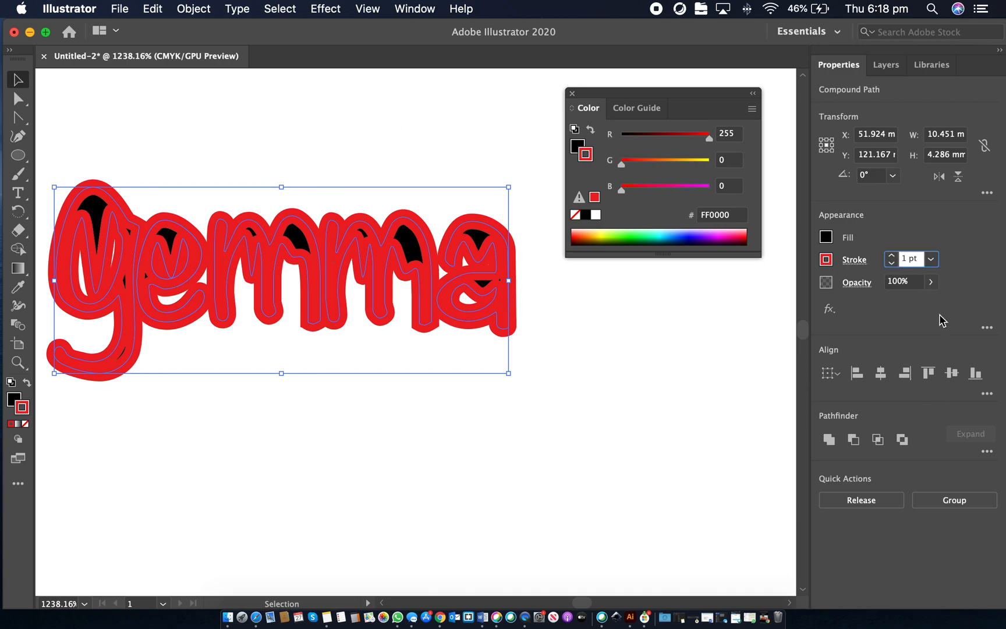
text(0.)
key(Return)
click(568, 376)
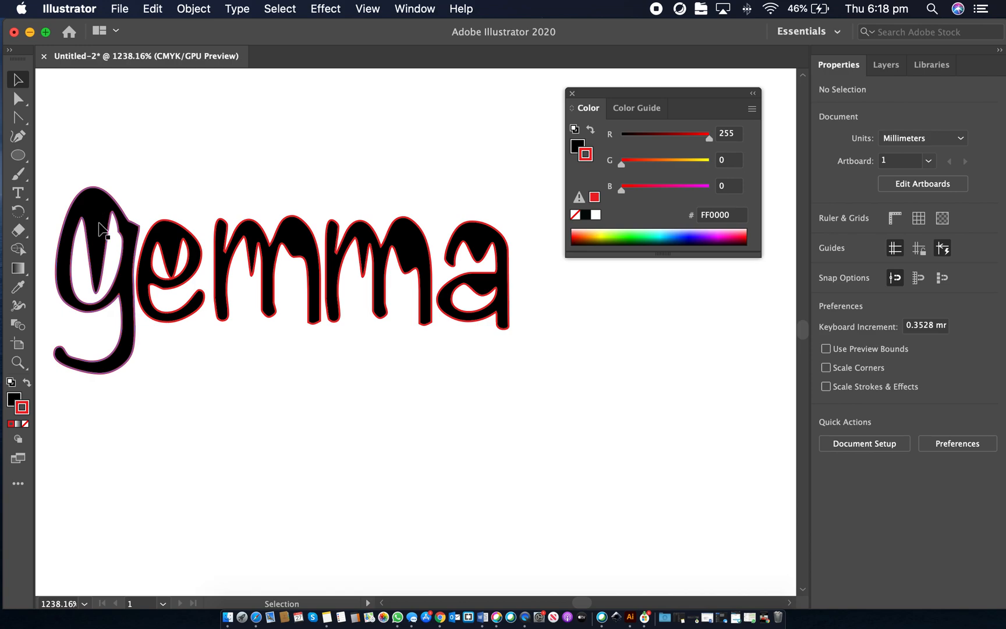
Select all the letters, remove their fill so only the red outlines are left, and deselect them.
drag(81, 169, 485, 322)
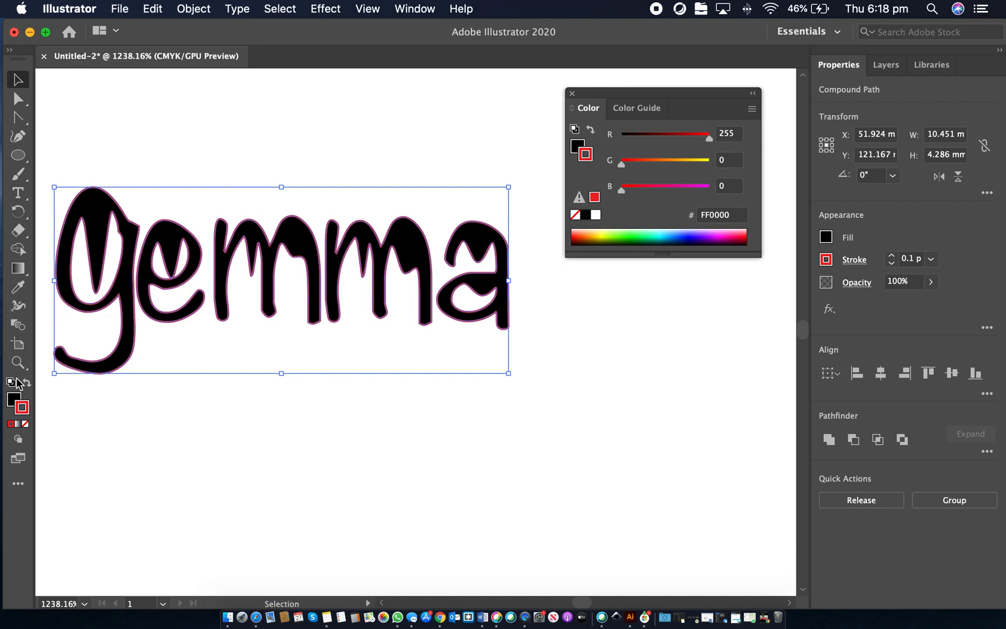
click(14, 398)
click(25, 424)
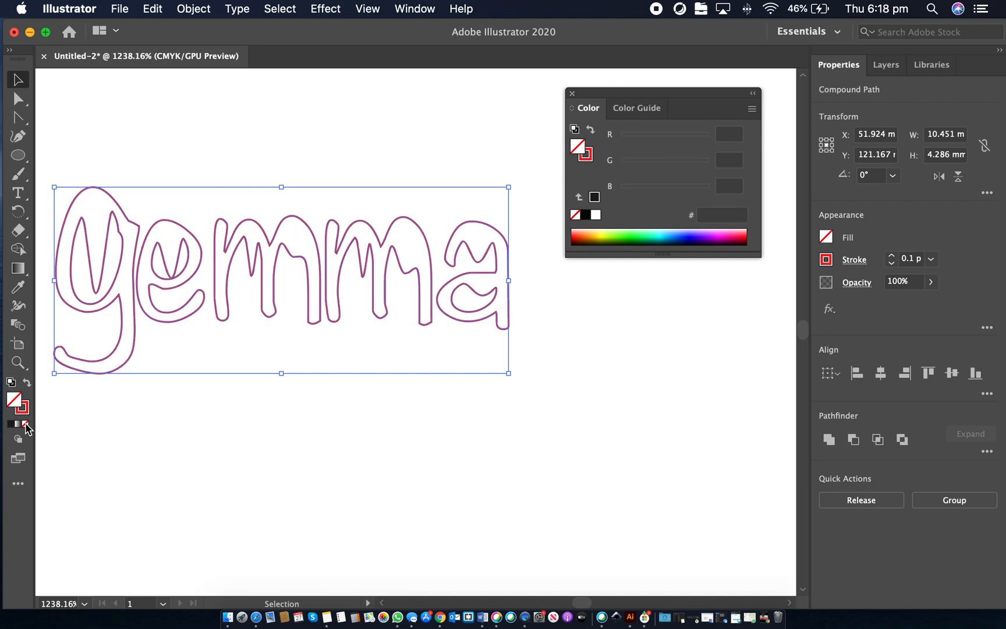
click(117, 440)
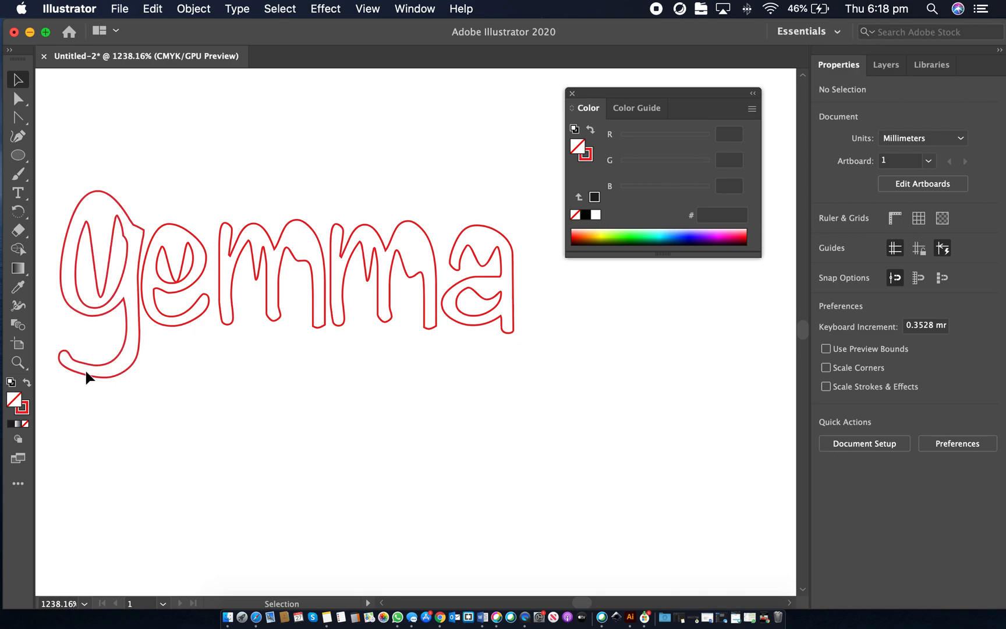
Release the compound path of the g and delete the inner shape of its bowl.
click(93, 259)
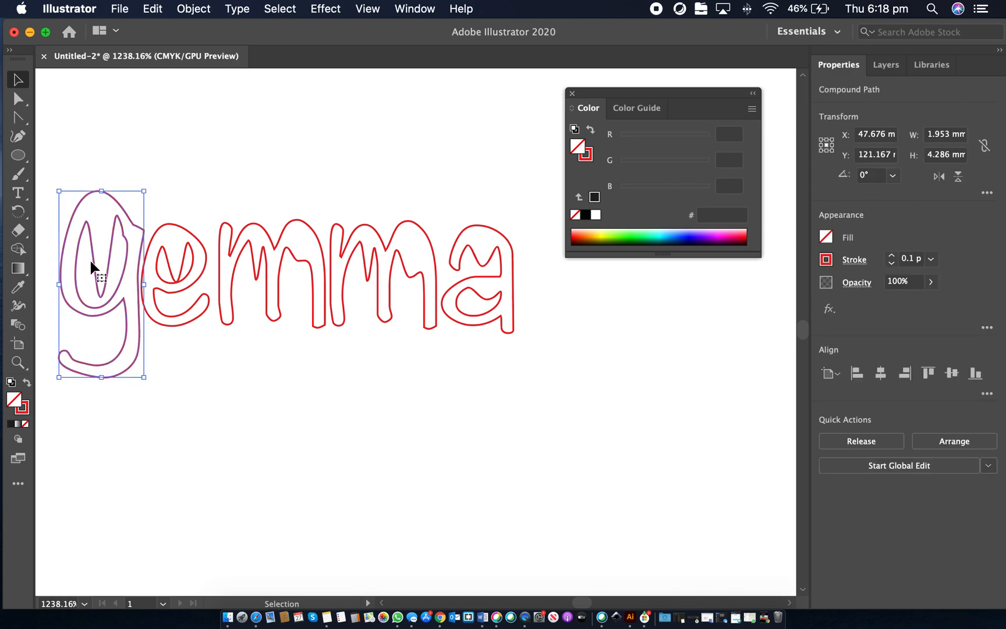
right_click(97, 258)
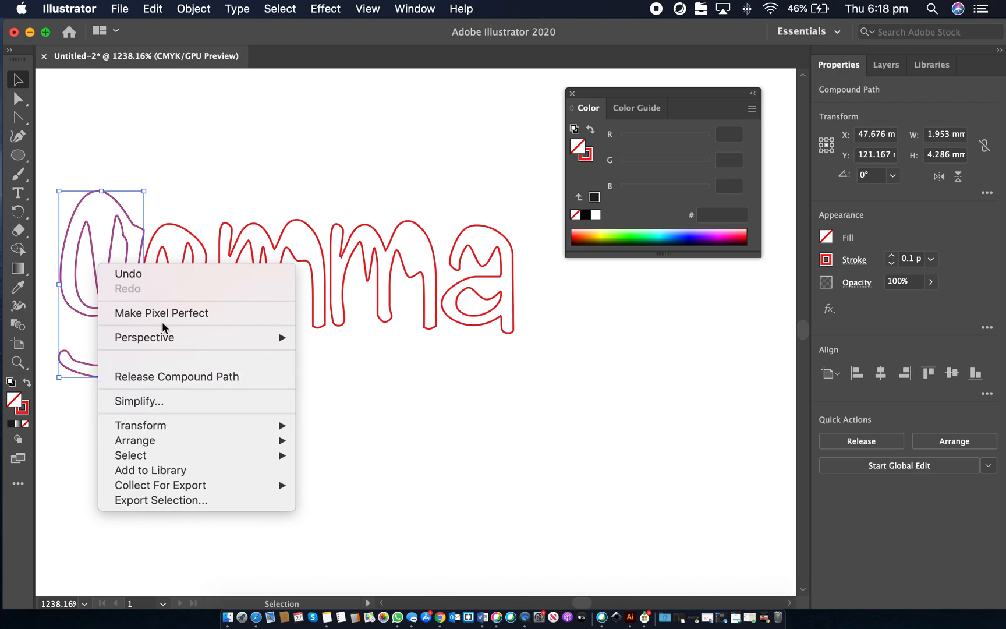
click(231, 164)
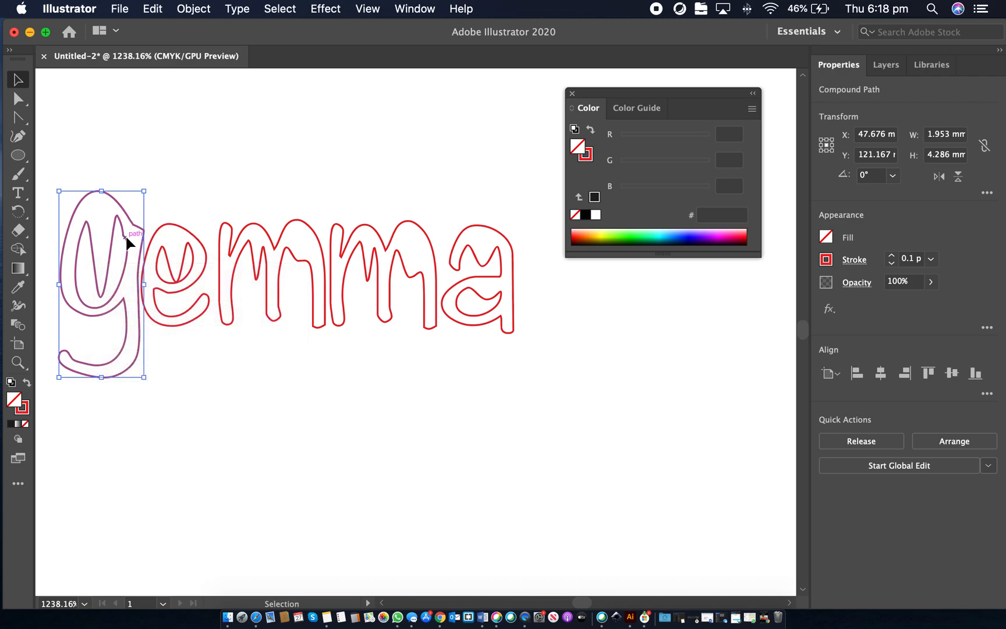
right_click(126, 238)
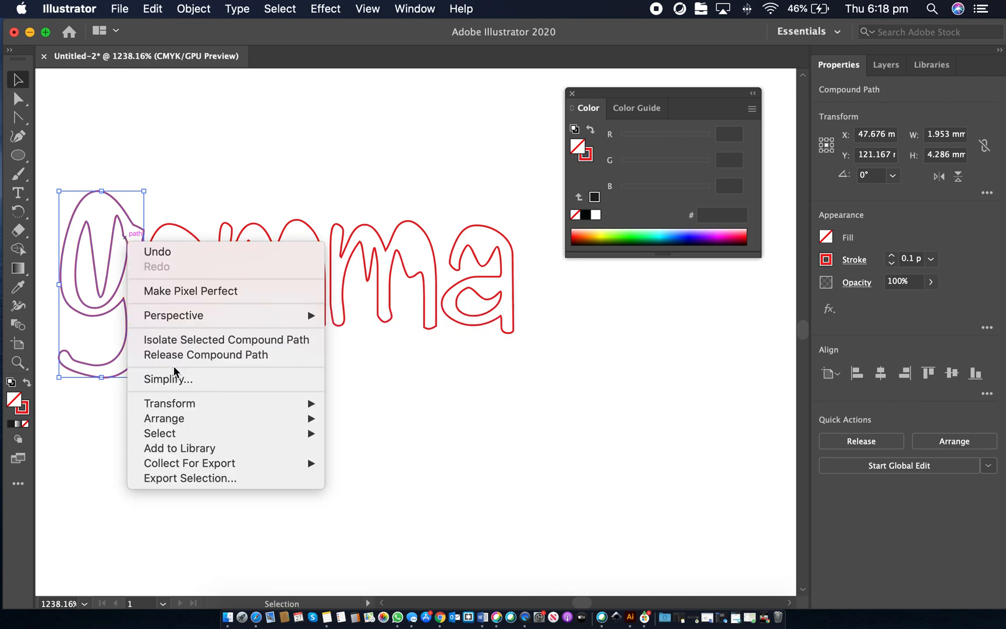
click(178, 358)
click(194, 195)
click(121, 233)
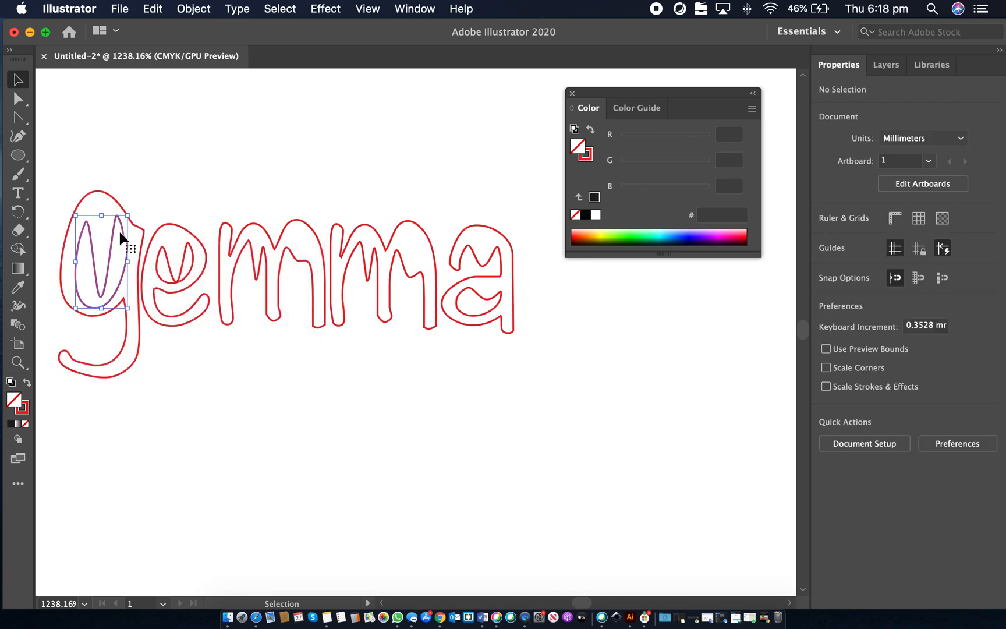
key(Delete)
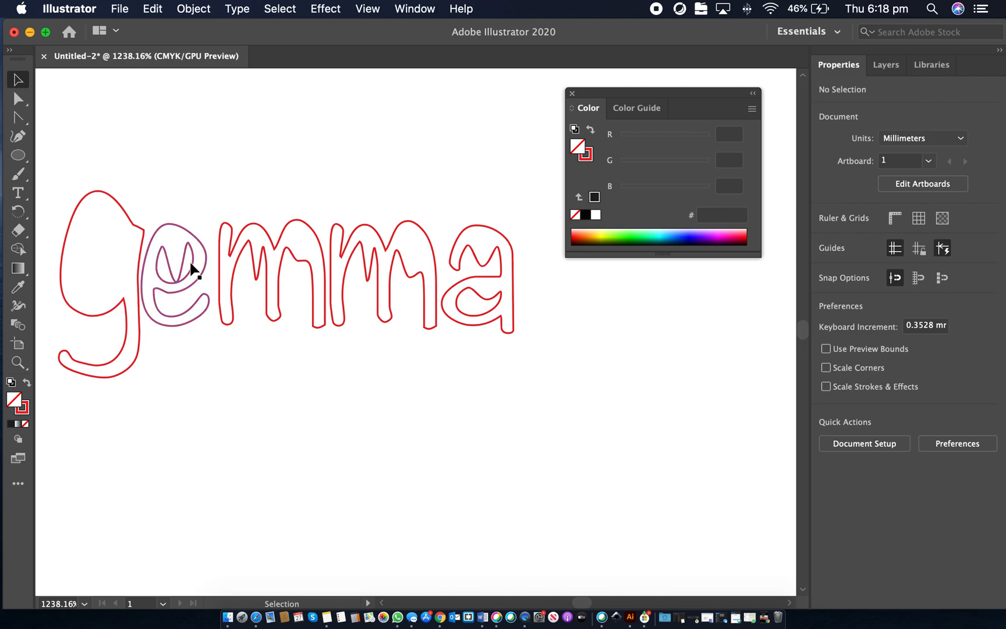
Release the compound path of the e and delete its enclosed inner shape.
click(193, 269)
right_click(193, 269)
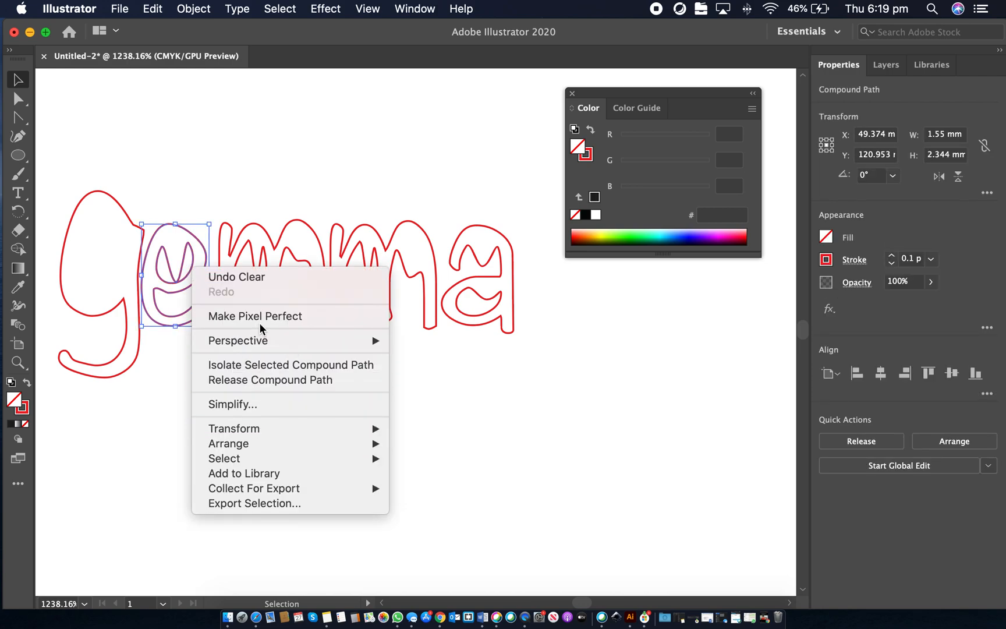
click(252, 381)
click(224, 390)
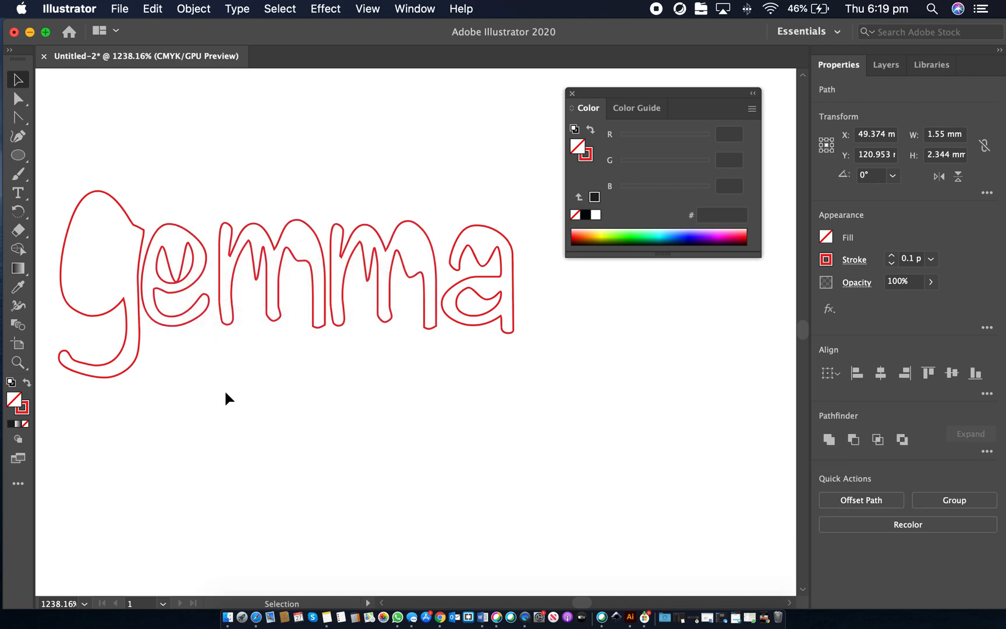
click(190, 270)
key(Delete)
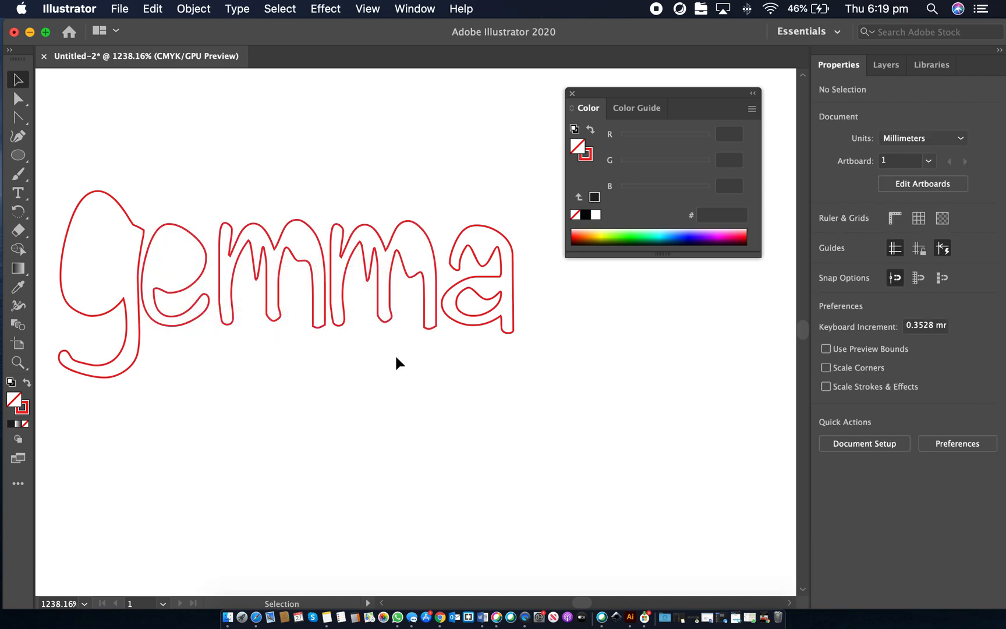
Release the compound path of the final a and delete the inner shape of its bowl.
click(491, 297)
right_click(491, 300)
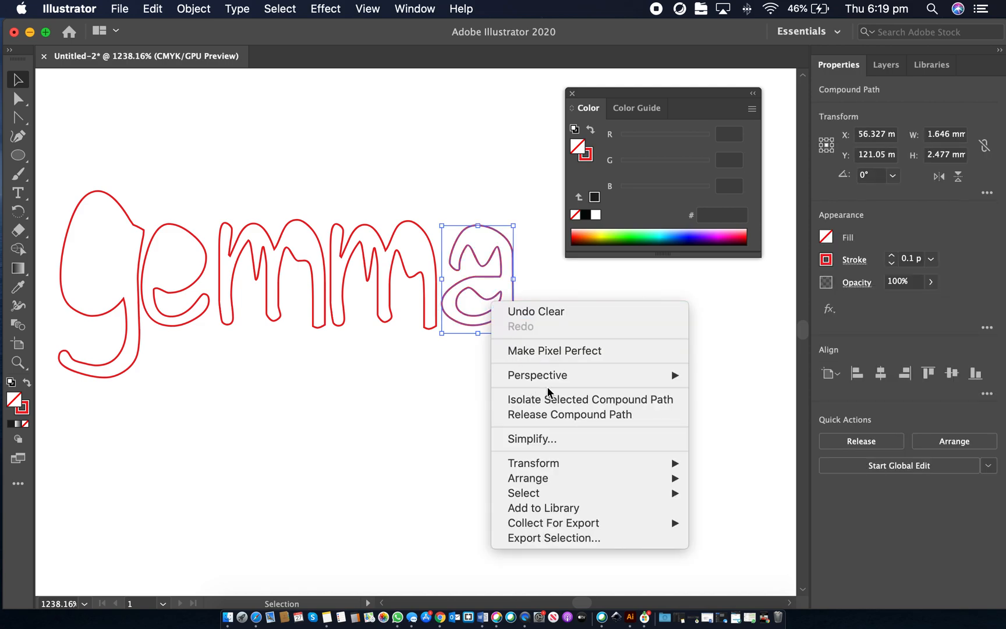
click(542, 414)
click(547, 309)
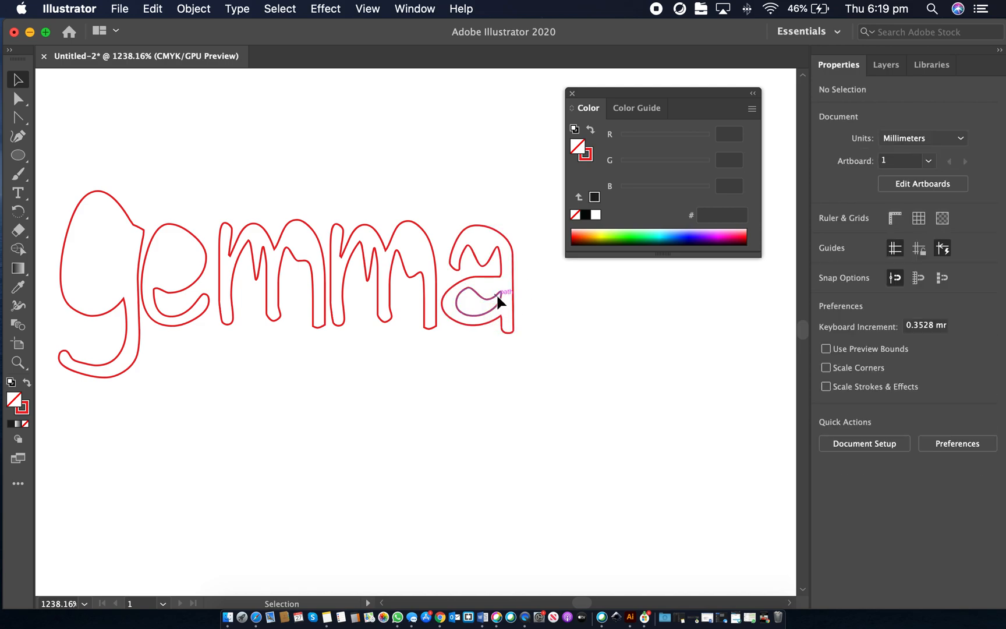
click(498, 299)
key(Delete)
Select the g's outline for point editing and add extra anchor points along its whole path.
scroll(257, 422, down, 3)
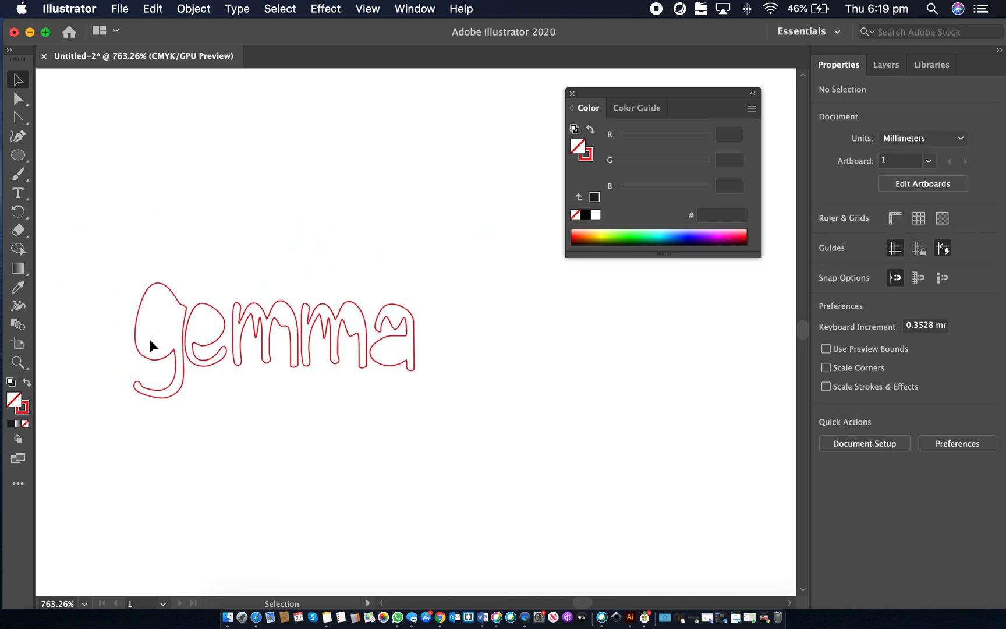
scroll(169, 327, up, 5)
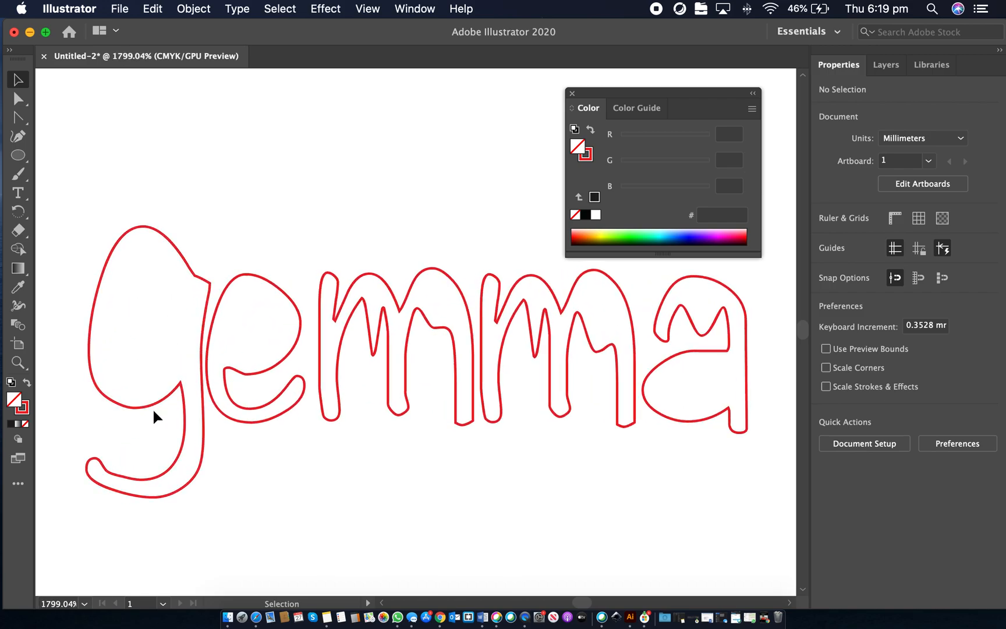
scroll(154, 411, up, 2)
key(a)
click(120, 405)
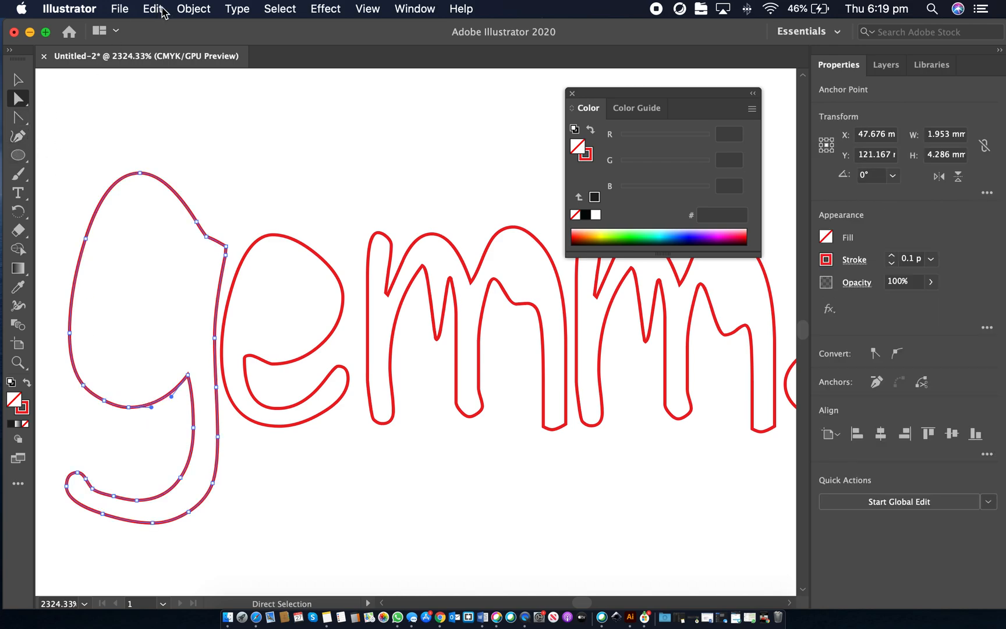
click(205, 13)
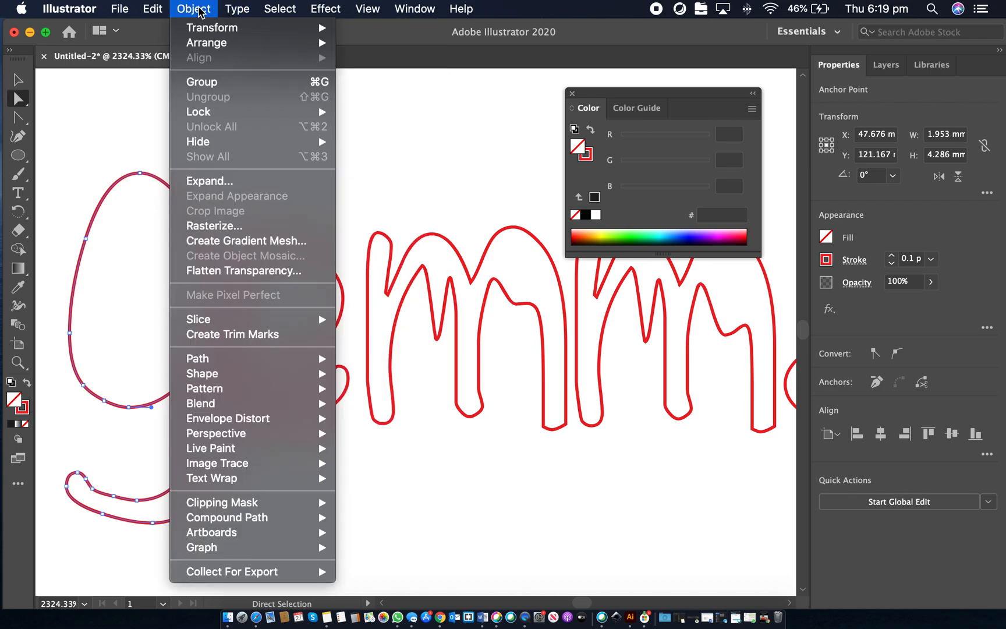
mouse_move(237, 13)
mouse_move(269, 14)
mouse_move(149, 16)
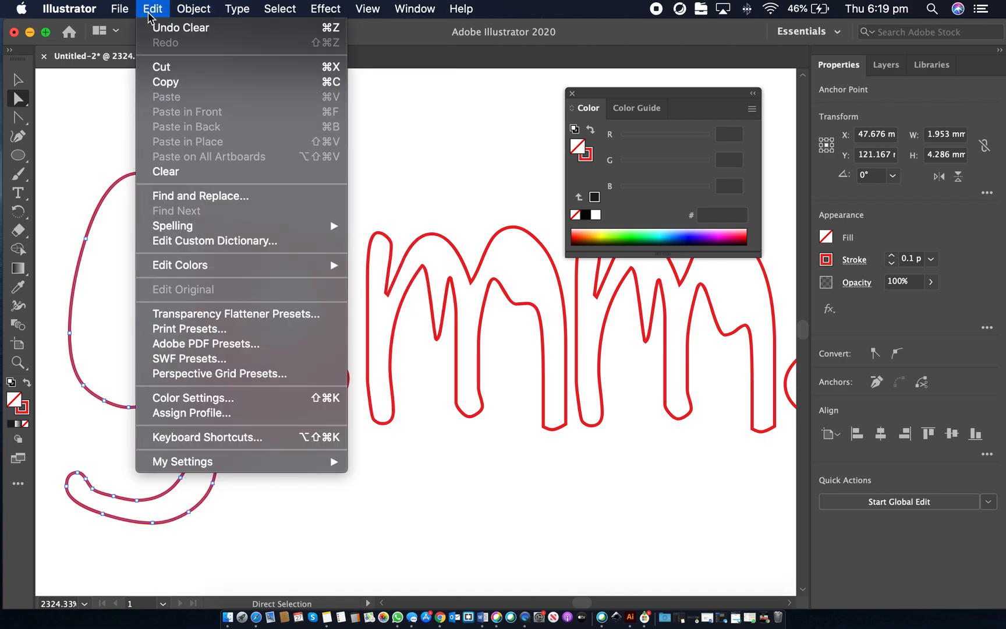
mouse_move(469, 8)
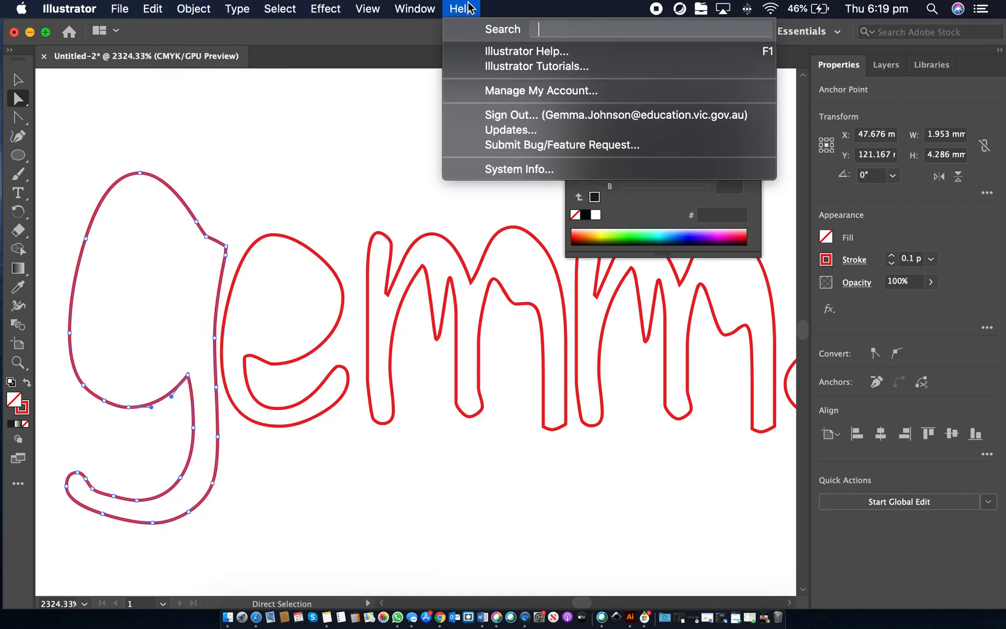
text(add)
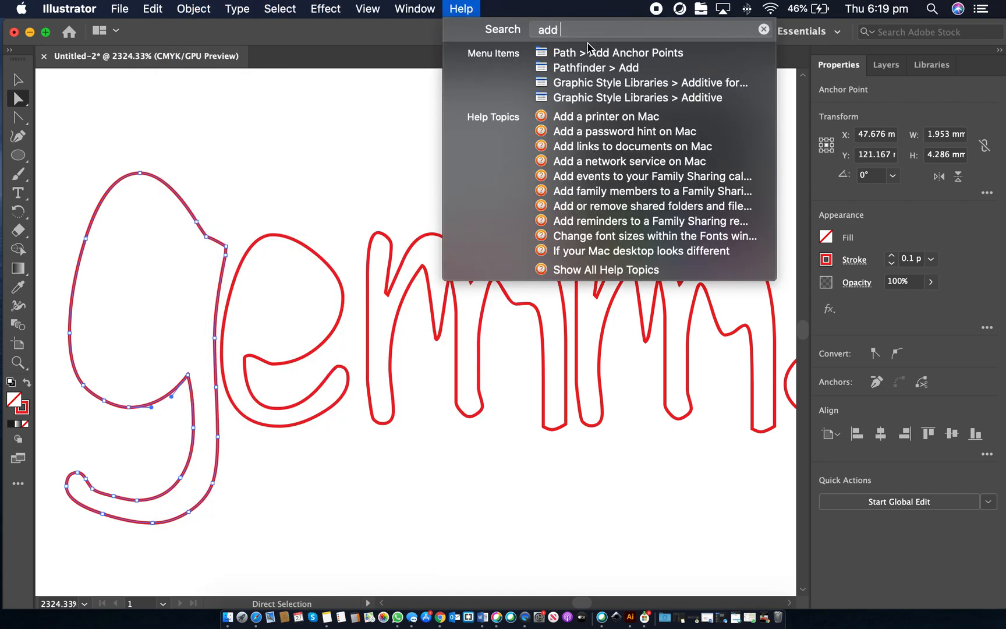
mouse_move(590, 52)
click(183, 8)
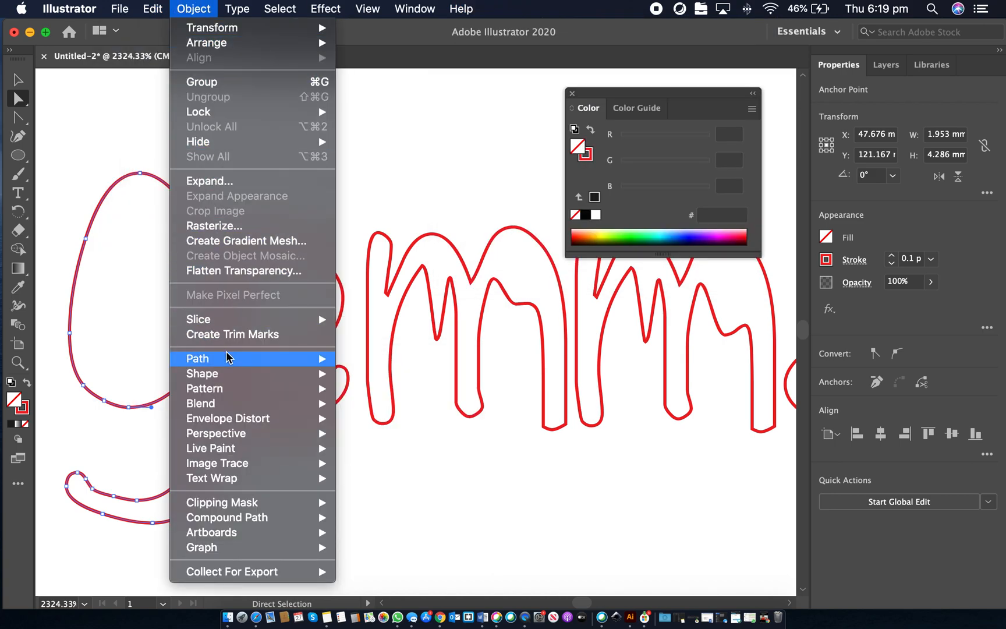
mouse_move(227, 357)
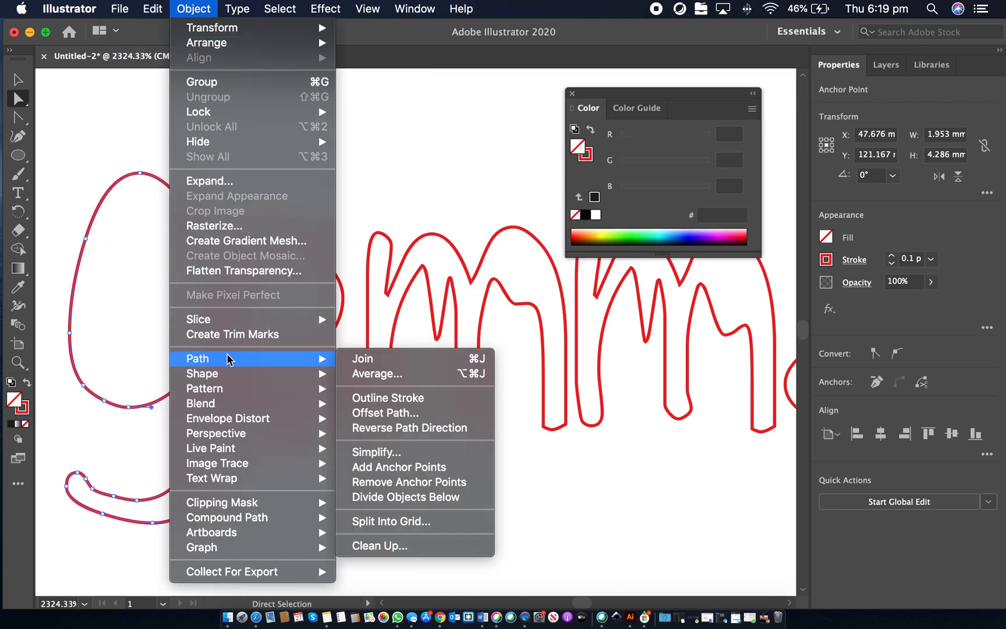
click(376, 468)
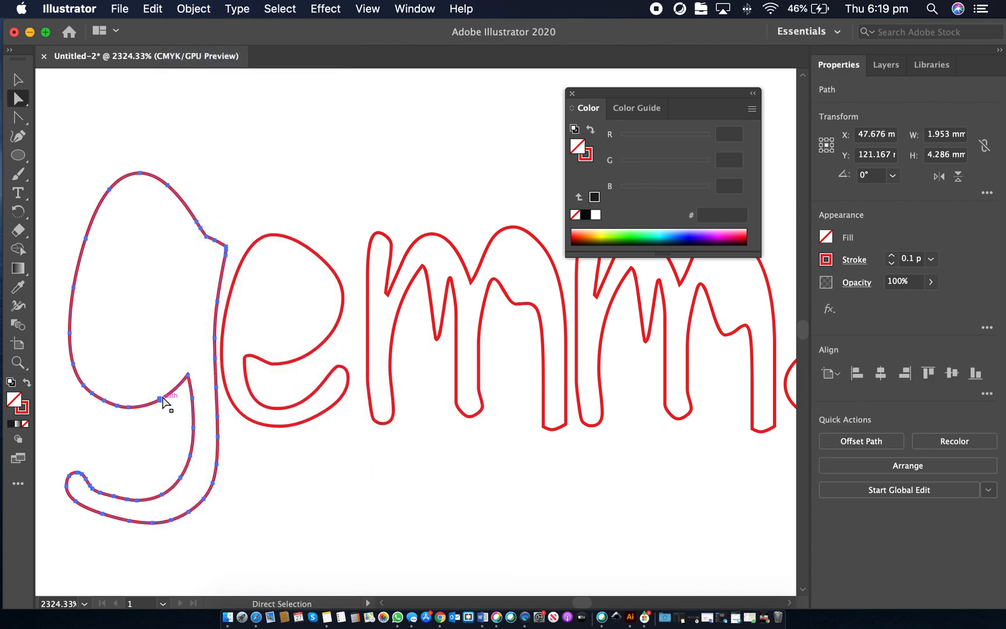
Pull the new anchor on the lower curve of the g's bowl up into the bowl and shift the neighbouring anchor toward the stem.
drag(160, 401, 146, 263)
click(140, 406)
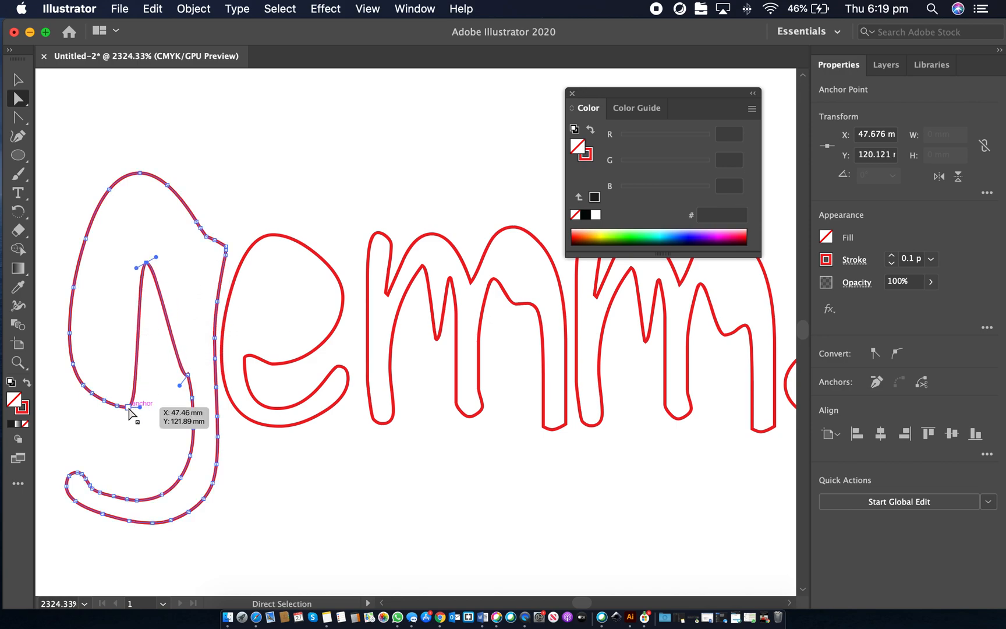
mouse_move(140, 407)
mouse_down()
mouse_move(161, 399)
mouse_move(150, 401)
mouse_up()
click(129, 407)
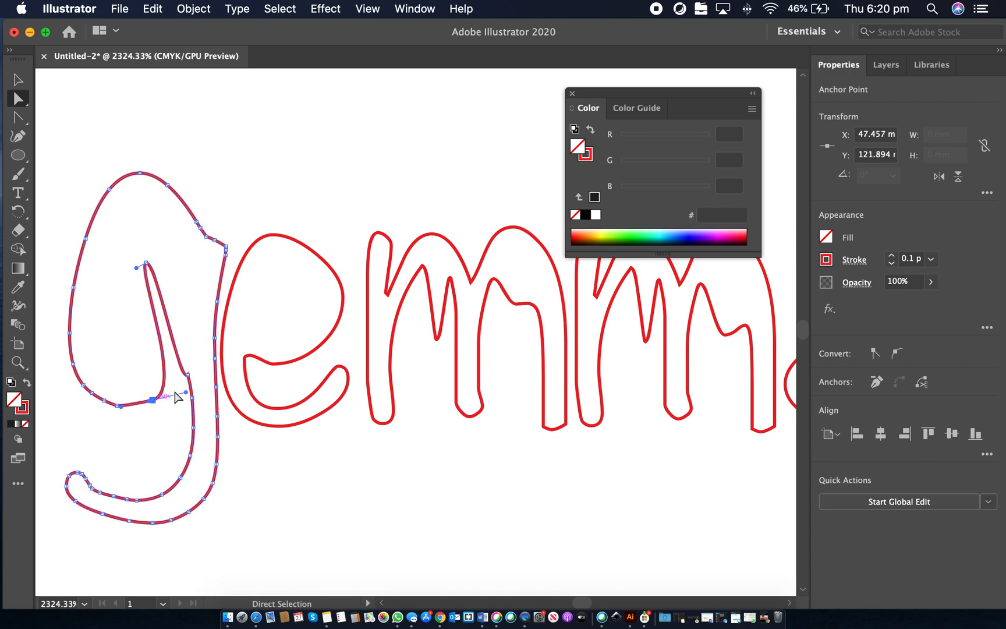
click(191, 380)
Reshape the raised part of the g into a rounded inner bowl by adjusting its curve handle and anchors, and deselect the path.
drag(136, 268, 85, 338)
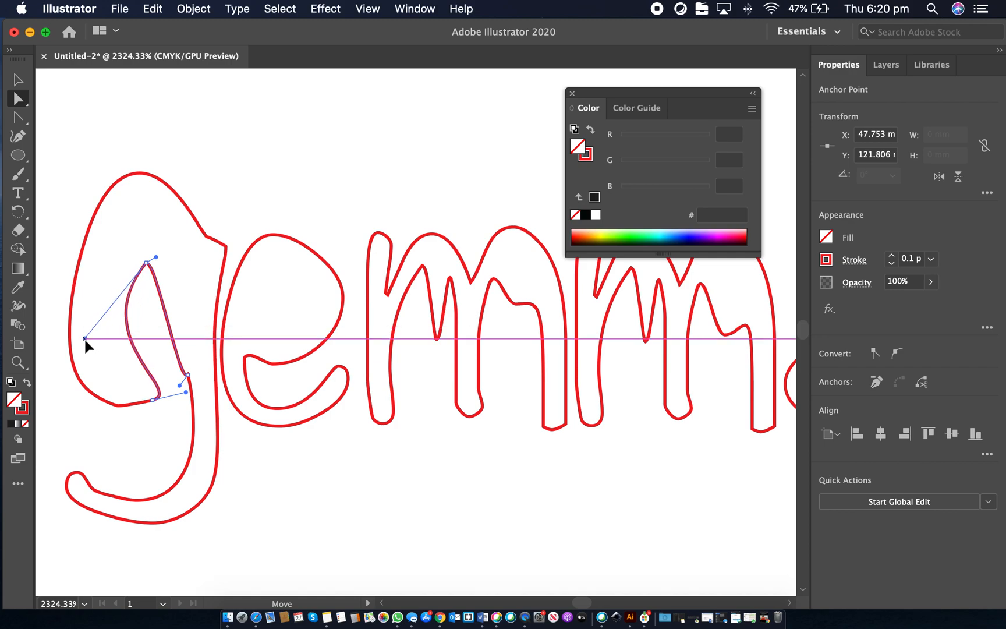
drag(150, 378, 172, 384)
drag(85, 337, 202, 356)
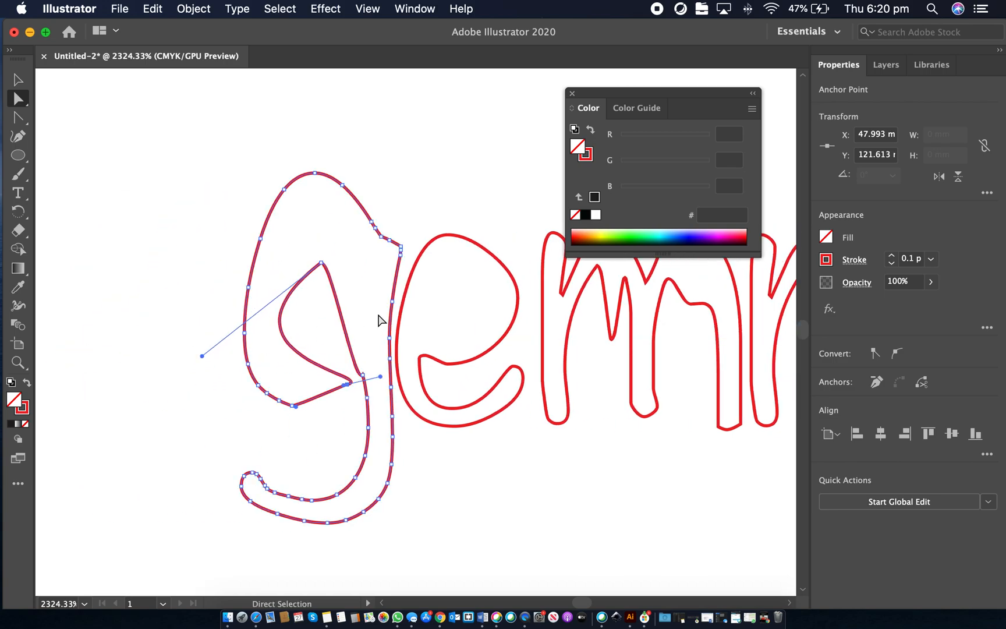
drag(321, 262, 308, 282)
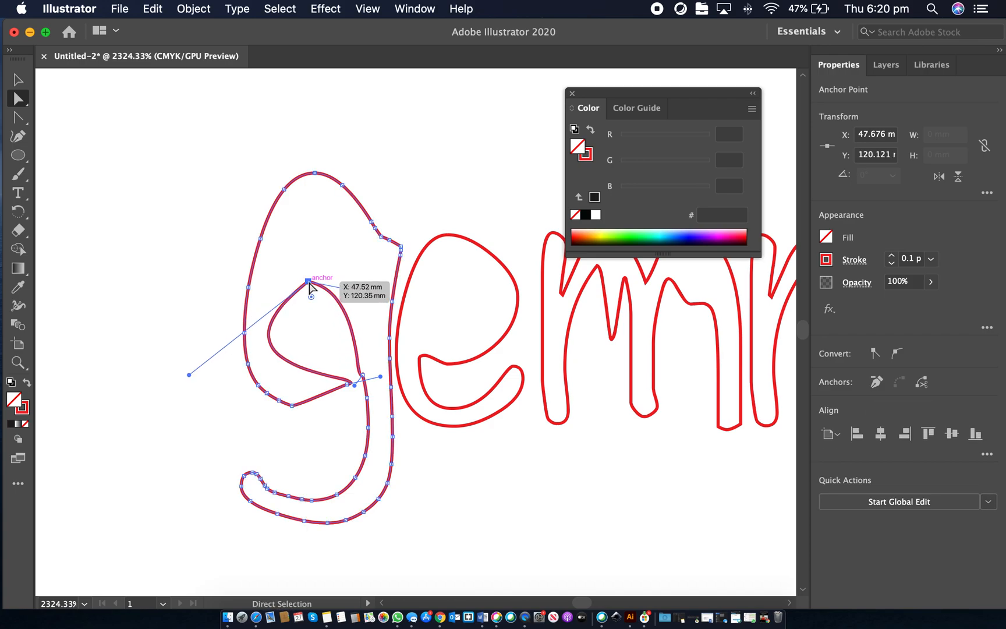
scroll(422, 318, down, 3)
scroll(422, 318, down, 5)
scroll(402, 373, right, 2)
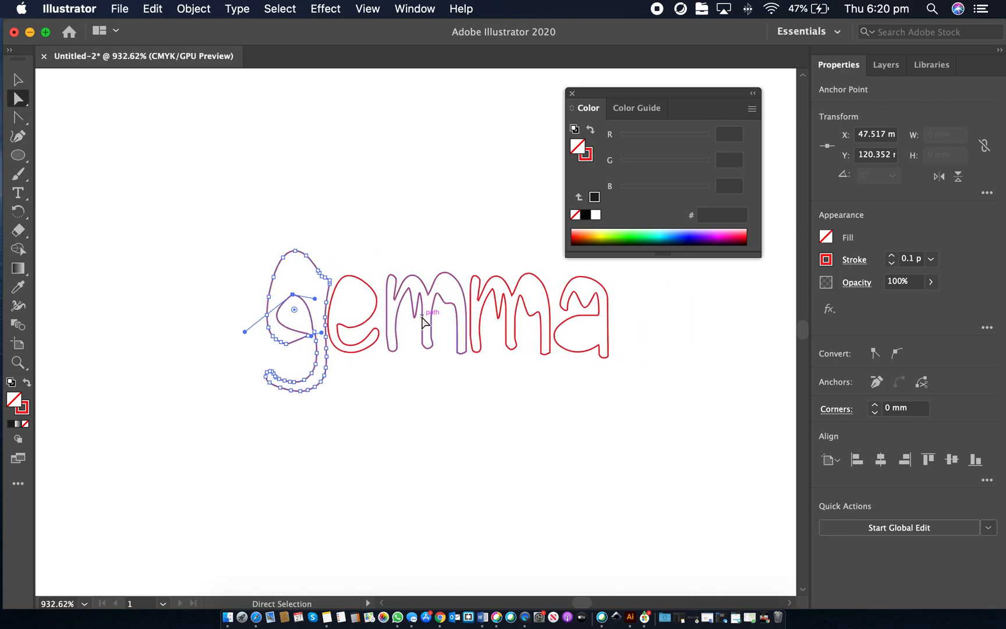
click(382, 431)
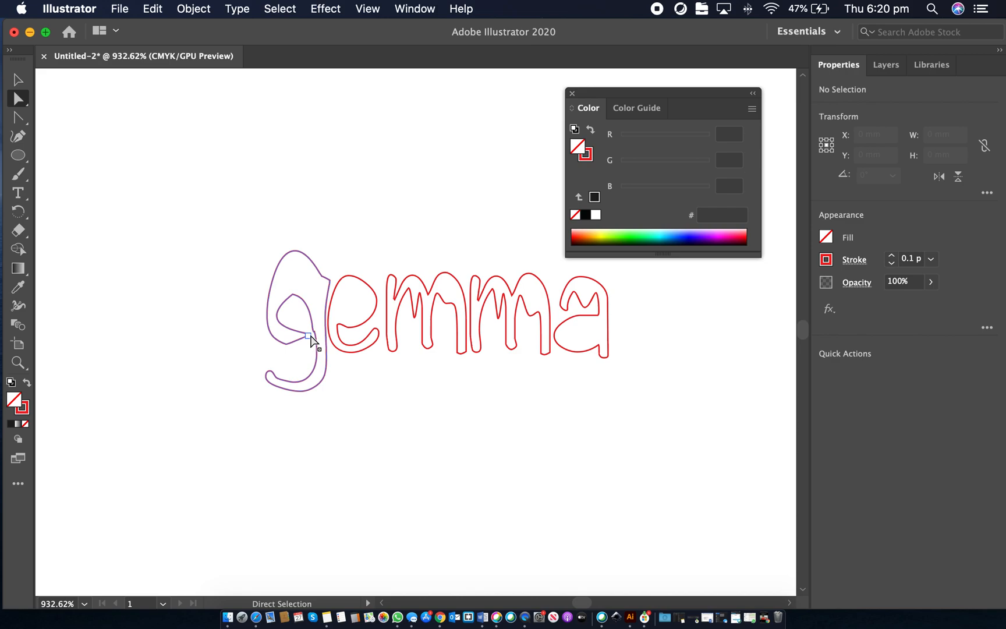
Move the pointed tip at the lower end of the g's inner bowl slightly away from the stem and deselect the path.
scroll(297, 361, up, 4)
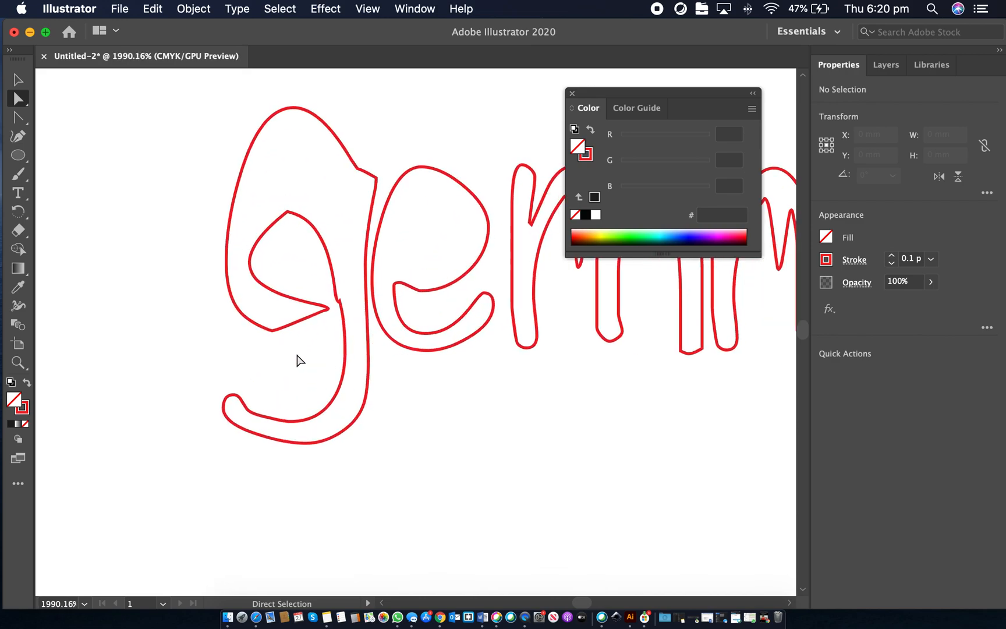
click(325, 311)
drag(326, 310, 312, 309)
scroll(341, 337, down, 5)
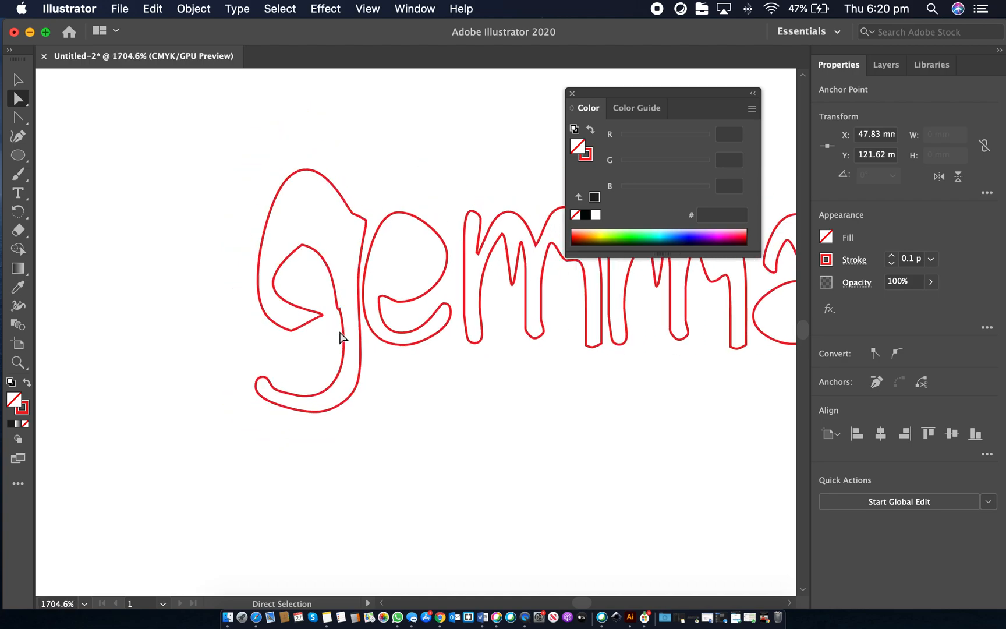
click(187, 453)
Draw an ellipse about 13.3 by 11.3 mm around the lettering and set its stroke to pure red, FF0000.
drag(18, 155, 81, 174)
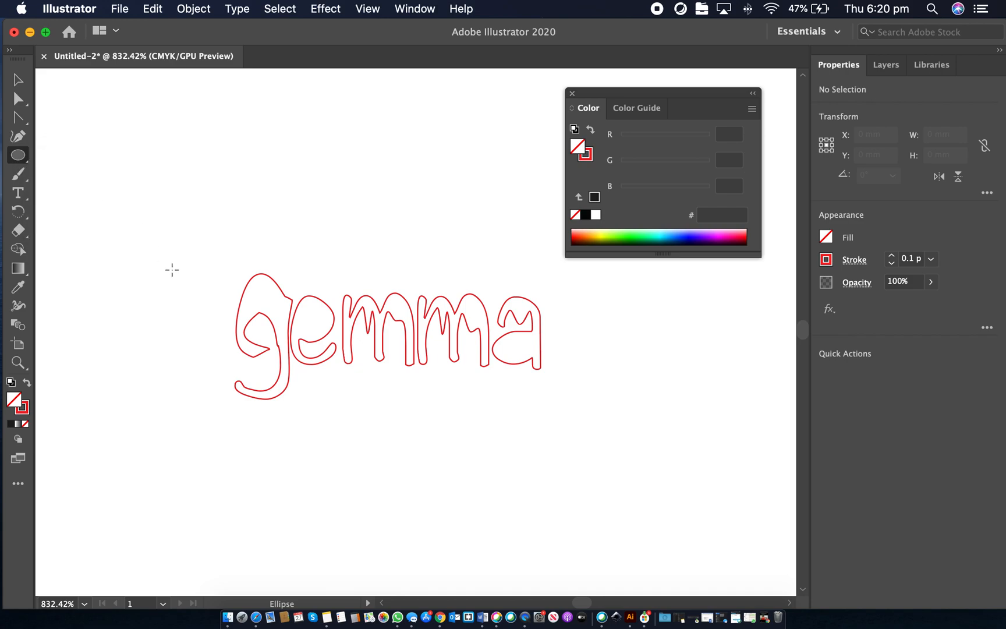
drag(192, 149, 584, 482)
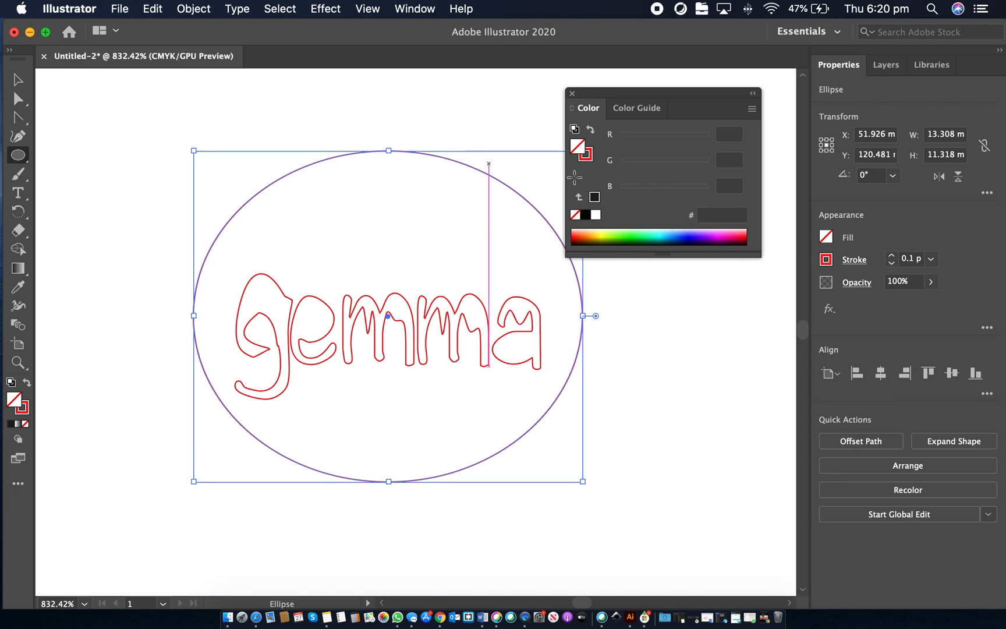
click(586, 157)
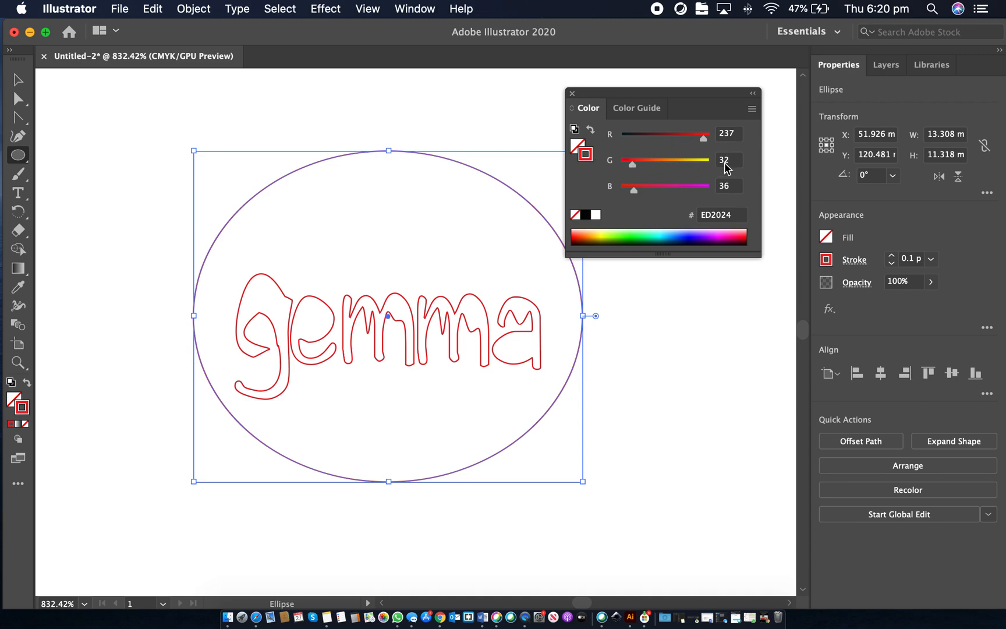
mouse_move(634, 169)
mouse_down()
mouse_move(611, 166)
mouse_move(622, 183)
mouse_up()
drag(706, 142, 749, 143)
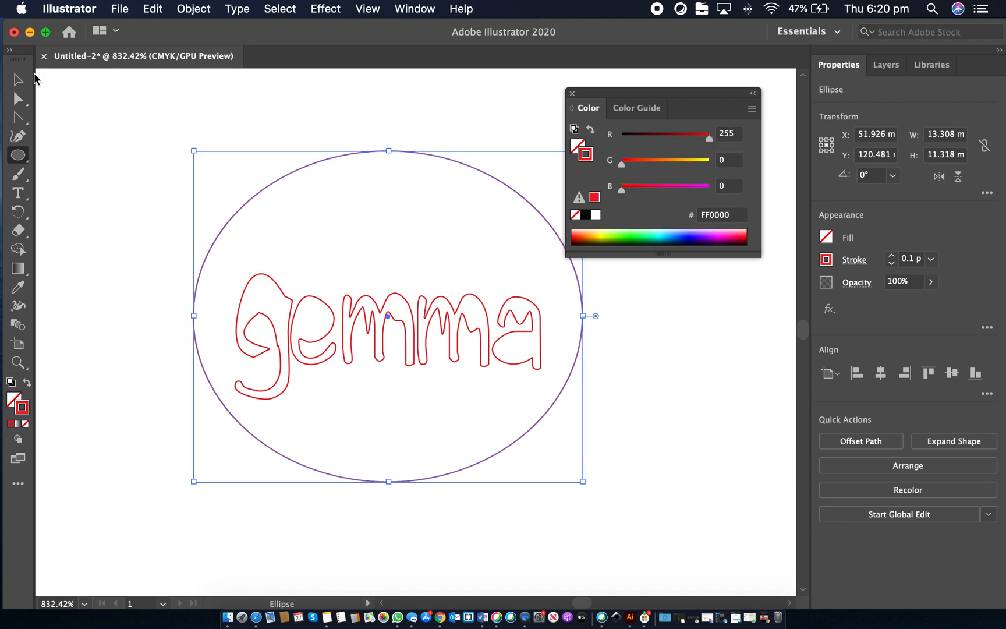
Duplicate the ellipse and reshape the copy into a circle about 2.1 mm across above the lettering.
click(18, 80)
click(91, 101)
drag(382, 152, 382, 151)
key(super+c)
key(super+v)
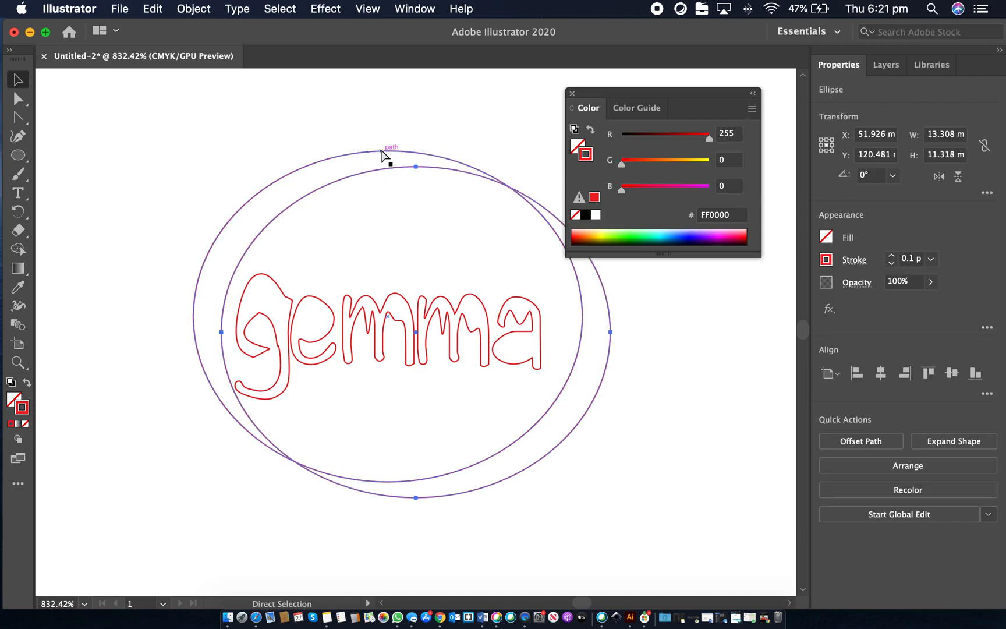
drag(221, 167, 426, 190)
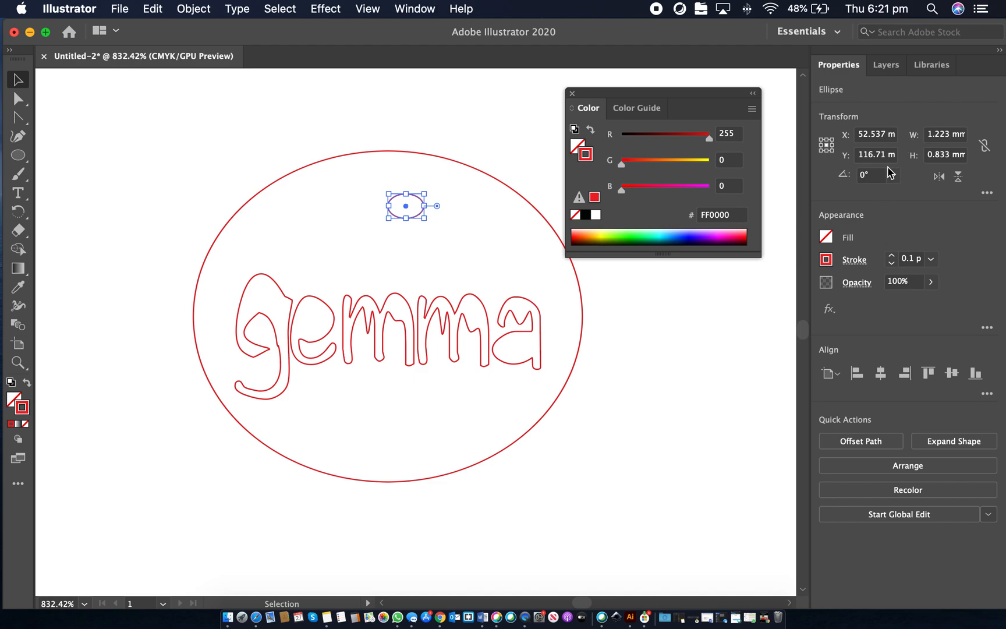
click(933, 136)
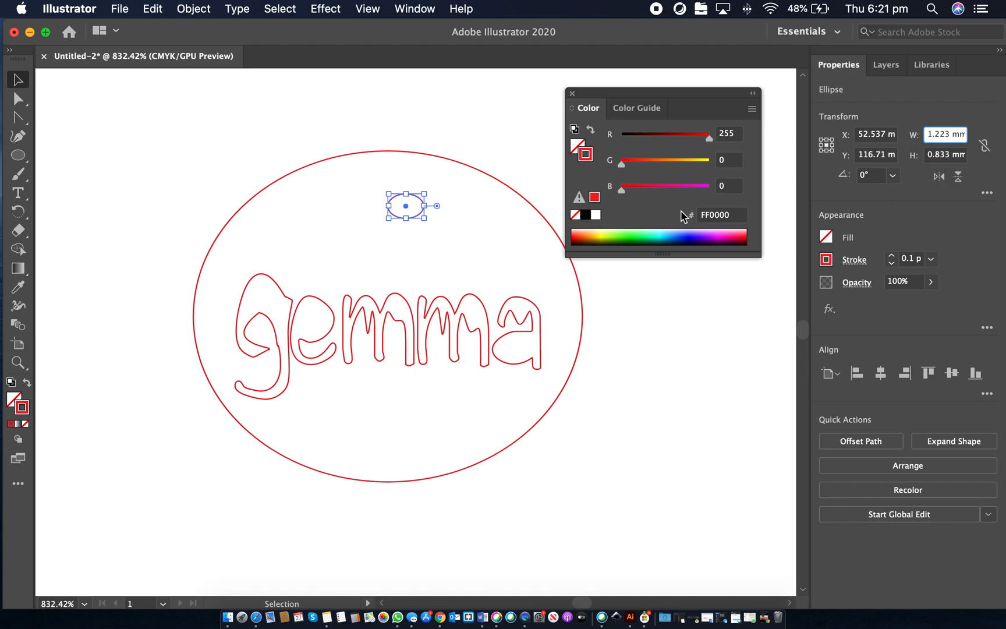
drag(407, 194, 393, 236)
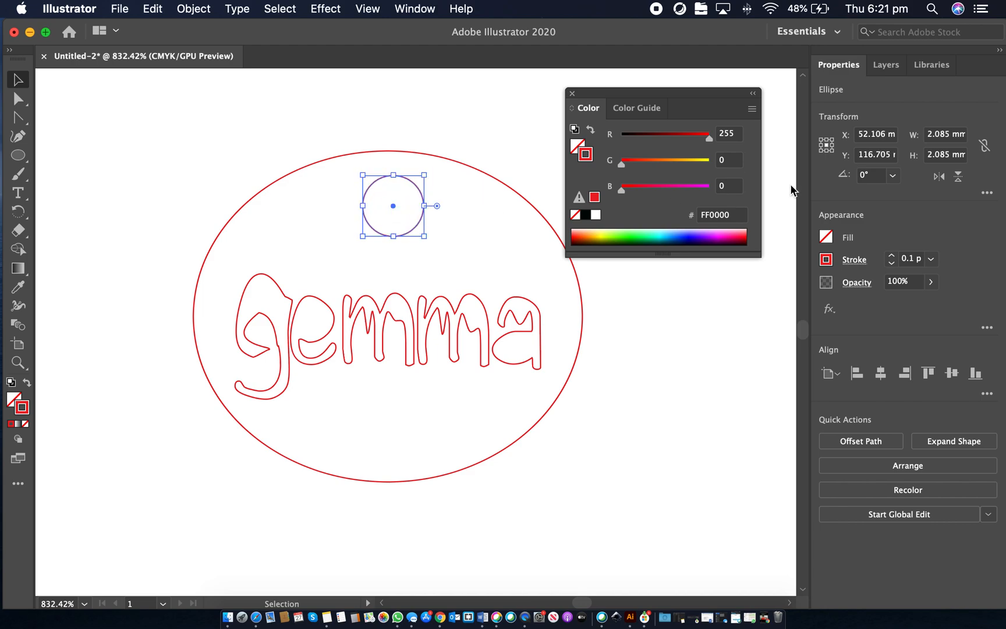
Set the small circle's width and height to 4 mm and deselect it.
click(950, 139)
text(4)
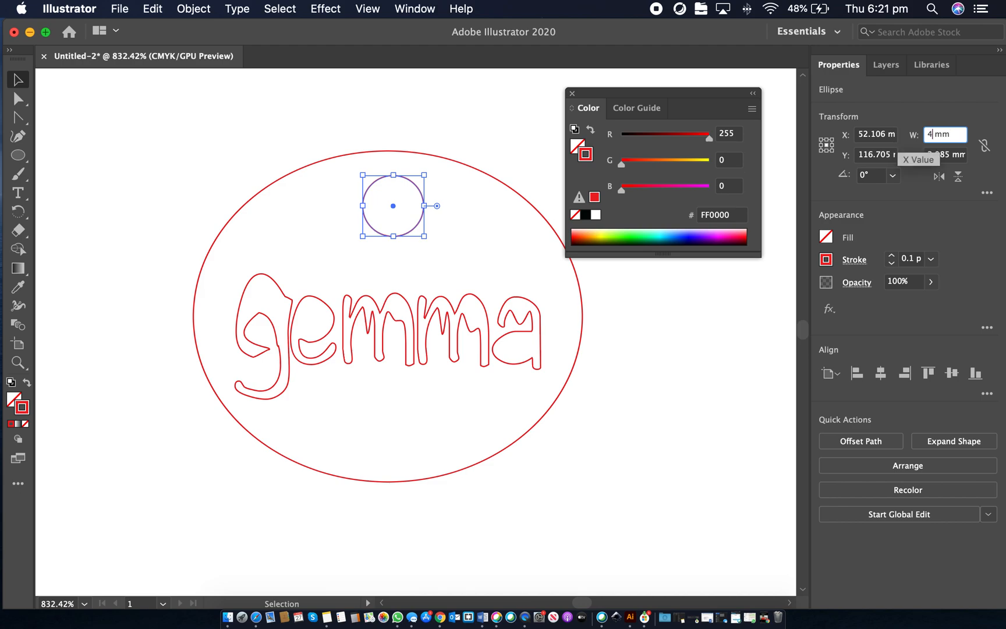
click(953, 156)
text(4)
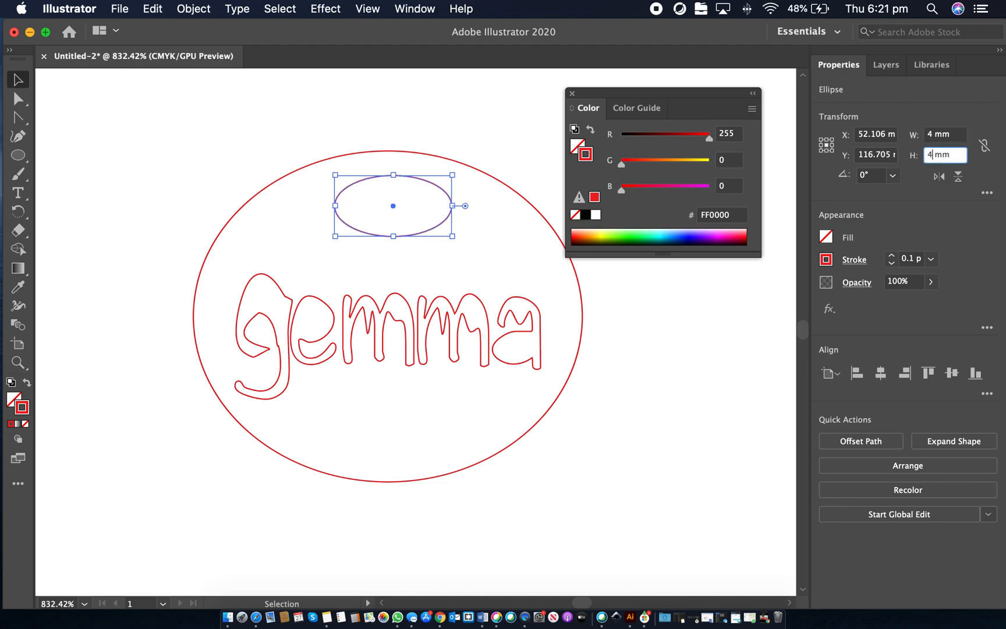
key(Return)
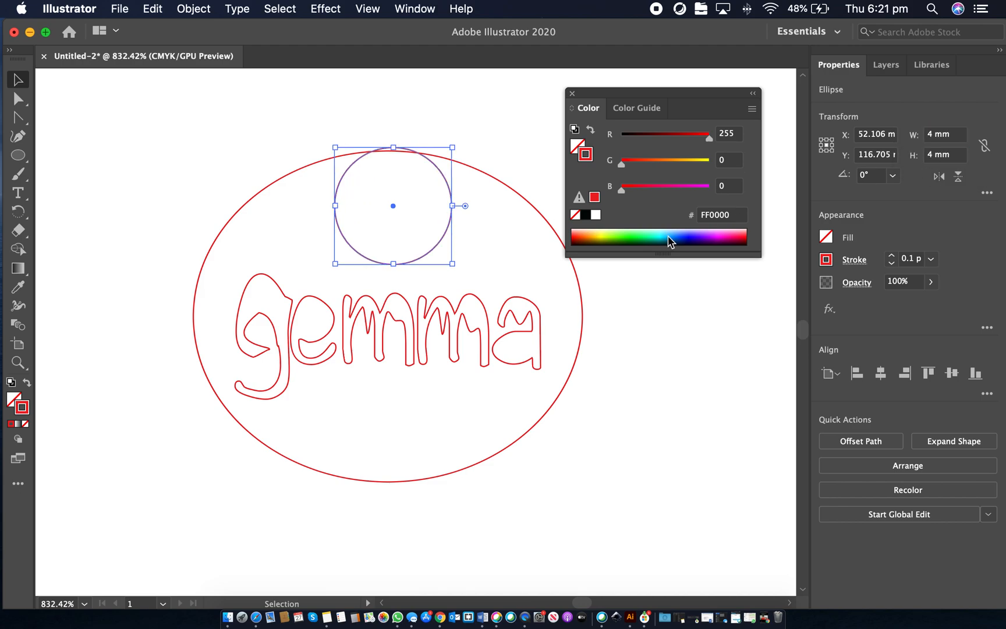
click(522, 145)
Enlarge the outer ellipse to about 22 by 18.8 mm and move it clear of the lettering.
scroll(467, 243, down, 3)
scroll(464, 253, down, 2)
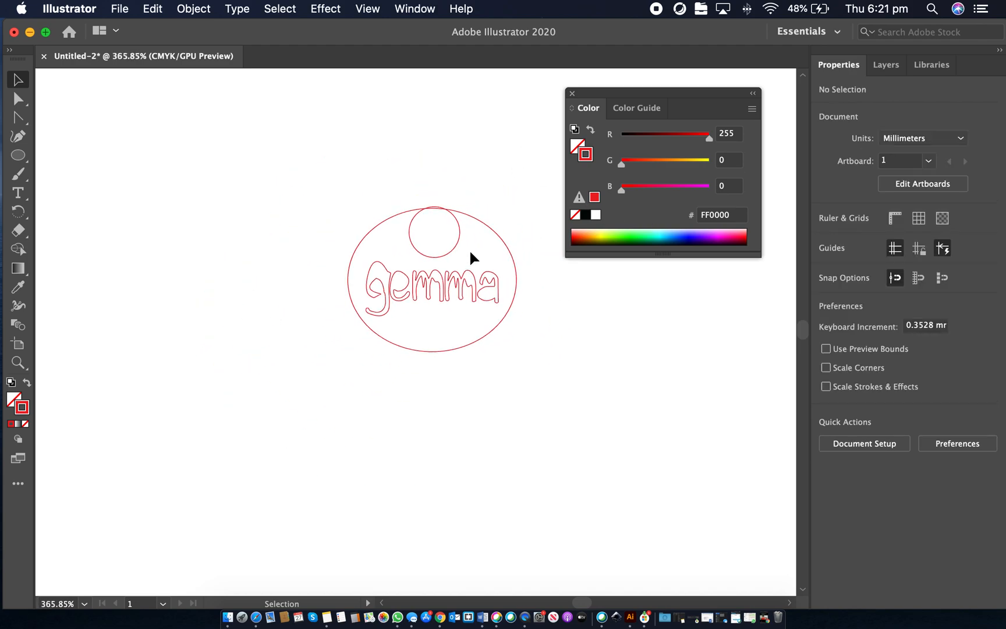
click(493, 232)
drag(349, 207, 238, 113)
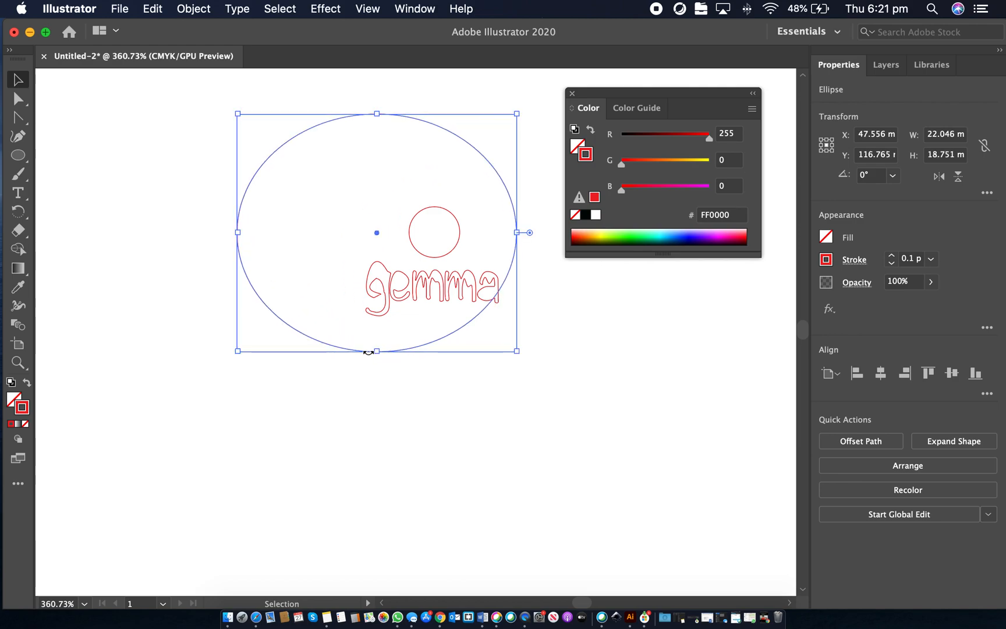
drag(358, 346, 170, 510)
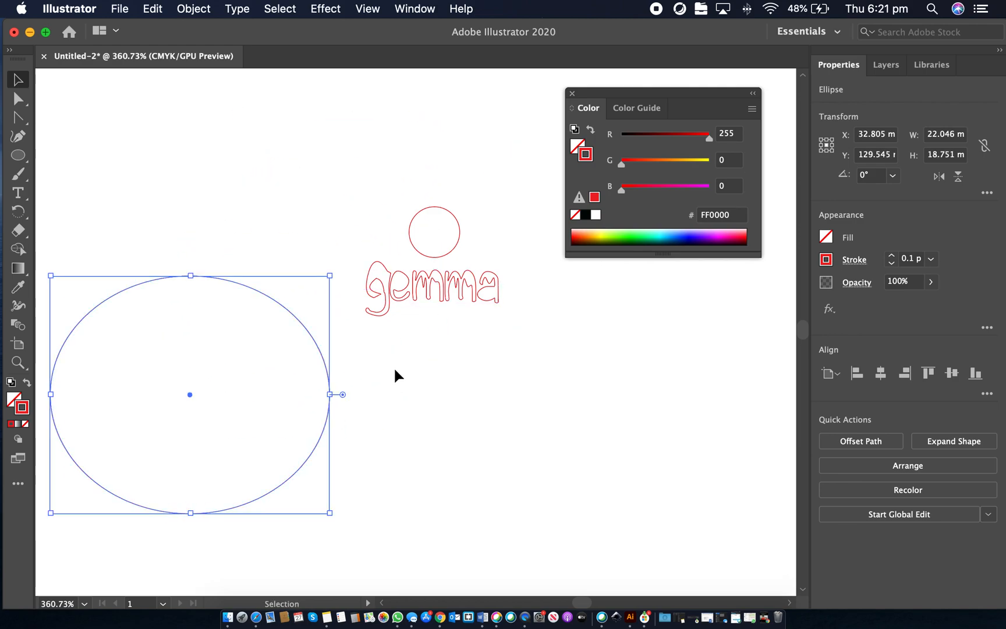
Select all the lettering outlines and enlarge them proportionally to about 21.9 by 9 mm.
drag(534, 315, 537, 324)
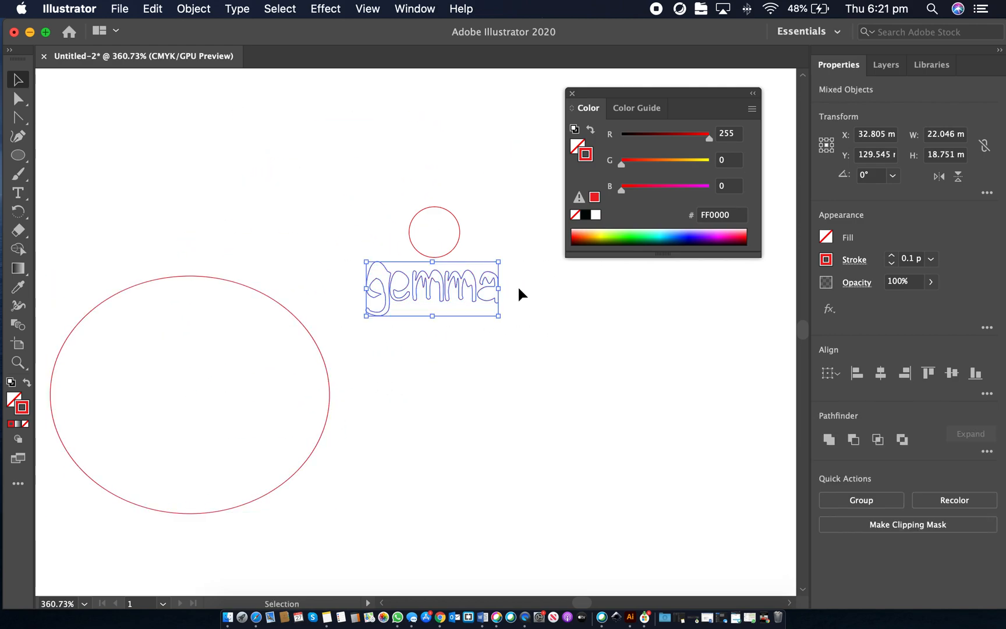
right_click(500, 316)
click(553, 364)
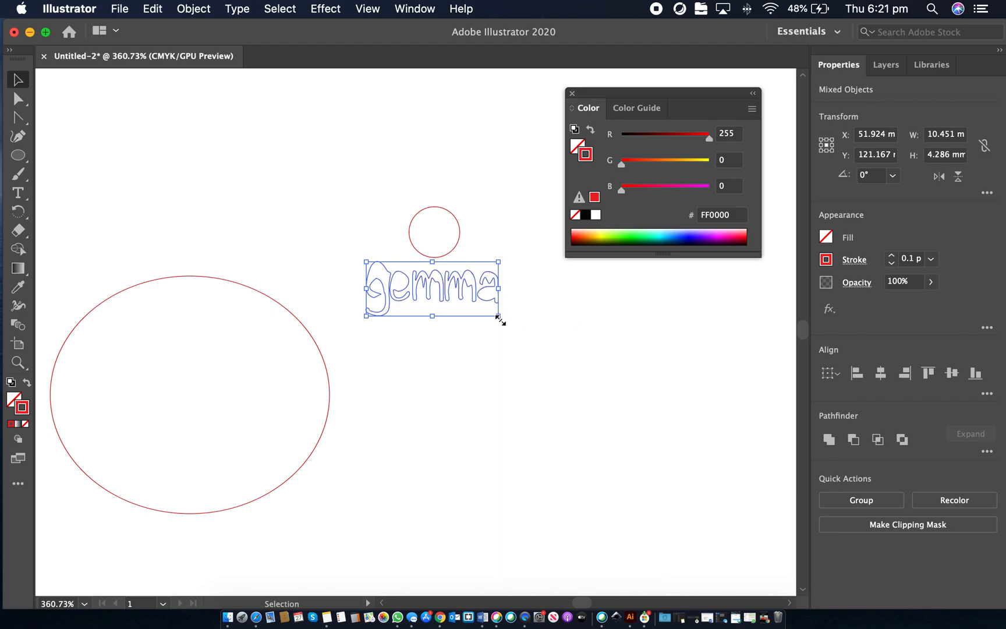
drag(499, 317, 644, 376)
Set the outer ellipse's width and height to 40 mm, making it a circle, and deselect it.
click(299, 317)
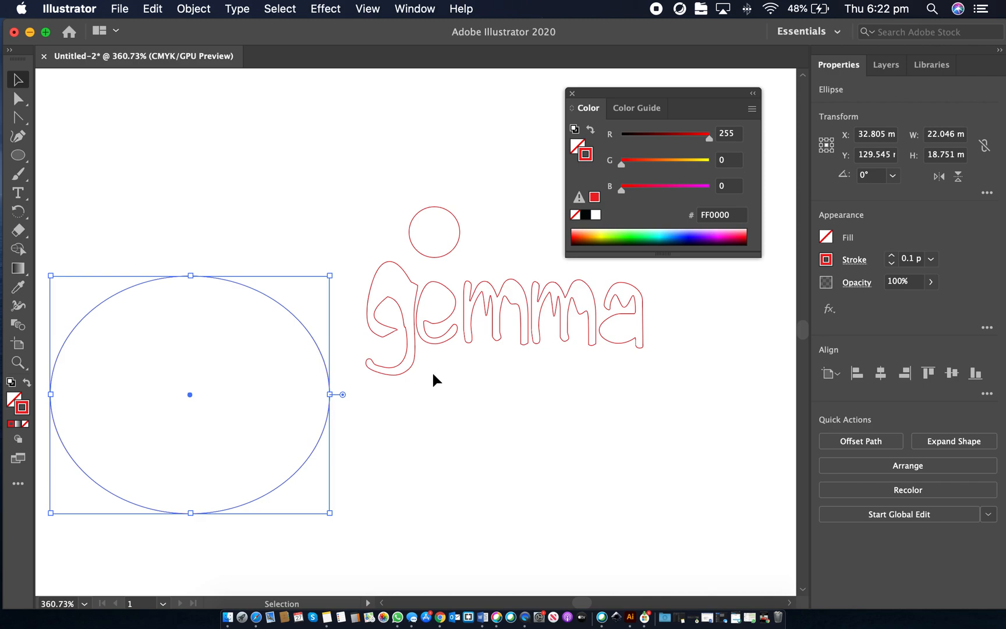
click(937, 144)
double_click(955, 138)
text(4mm)
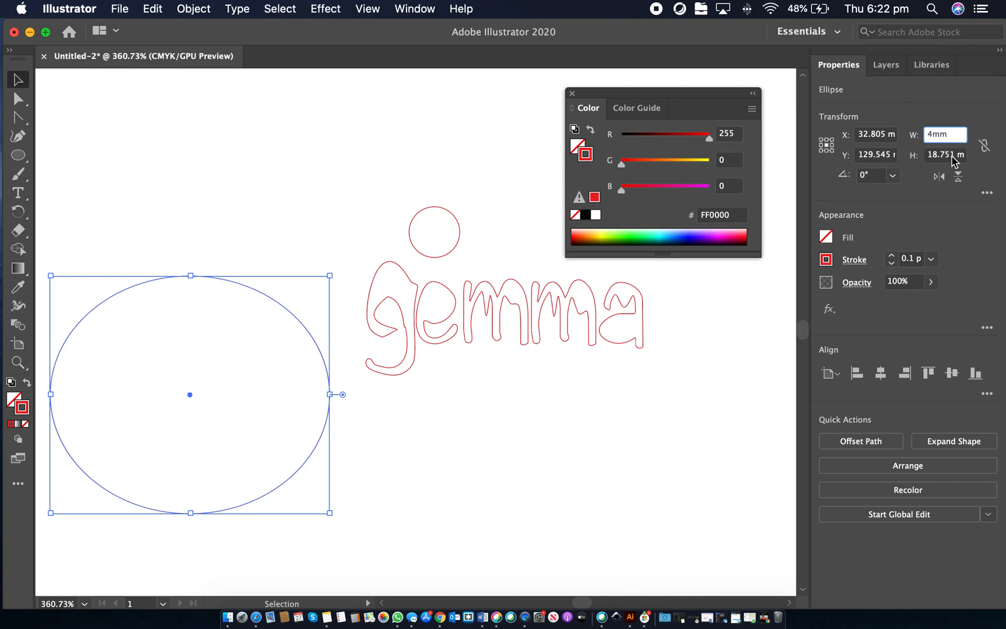
click(952, 155)
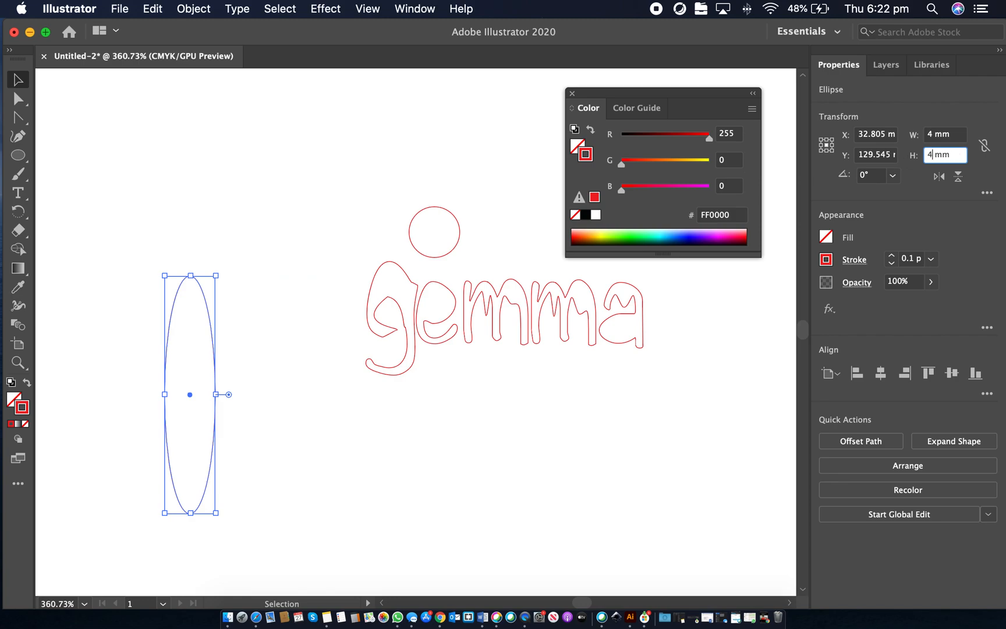
click(936, 135)
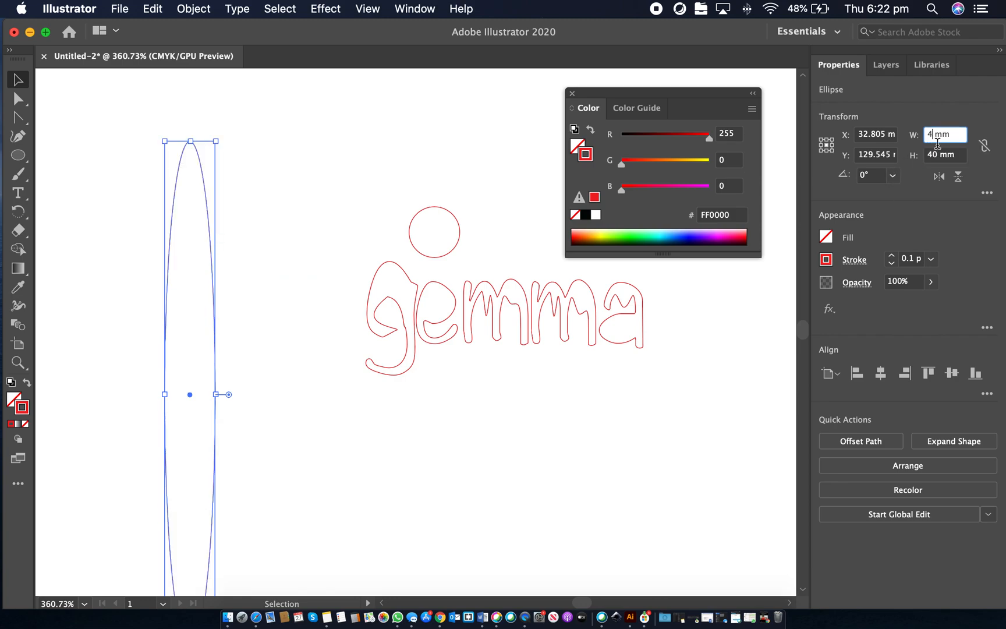
text(0)
key(Return)
click(579, 451)
scroll(580, 454, down, 4)
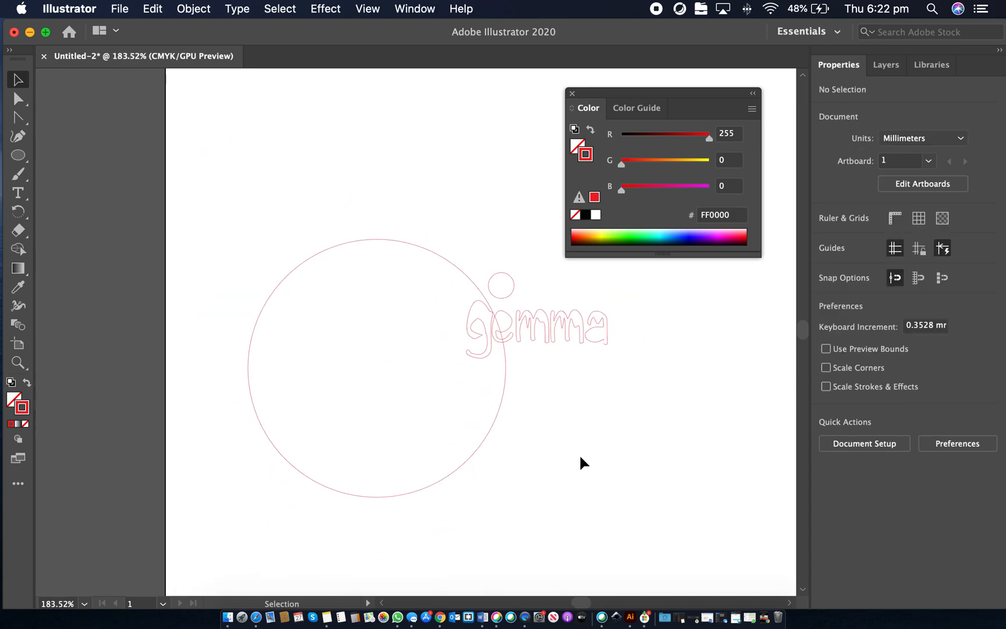
Place the small circle just inside the large circle's upper edge and shift the large circle clear of the lettering.
drag(513, 291, 315, 245)
shift+click(411, 250)
Enlarge the lettering outlines proportionally to about 39.3 by 16.1 mm and group them.
drag(448, 295, 662, 396)
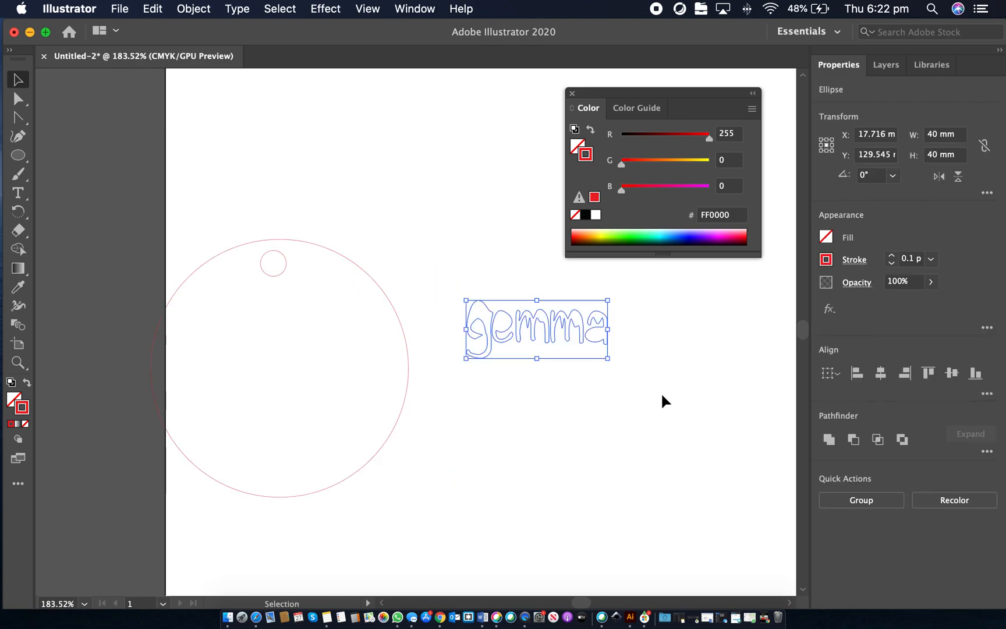
right_click(605, 356)
click(531, 365)
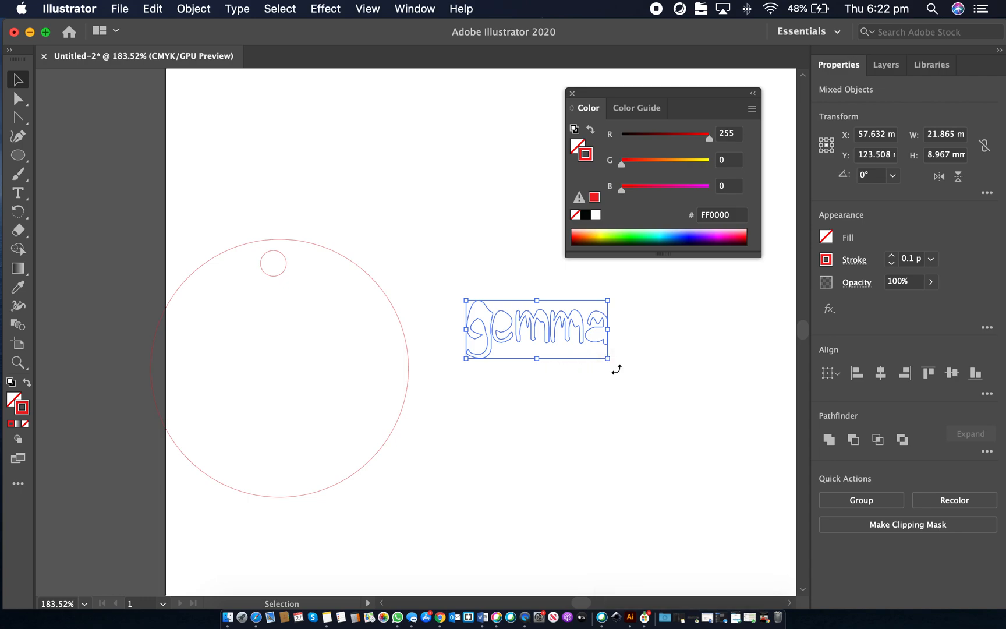
drag(617, 385, 442, 294)
drag(609, 360, 721, 477)
right_click(613, 345)
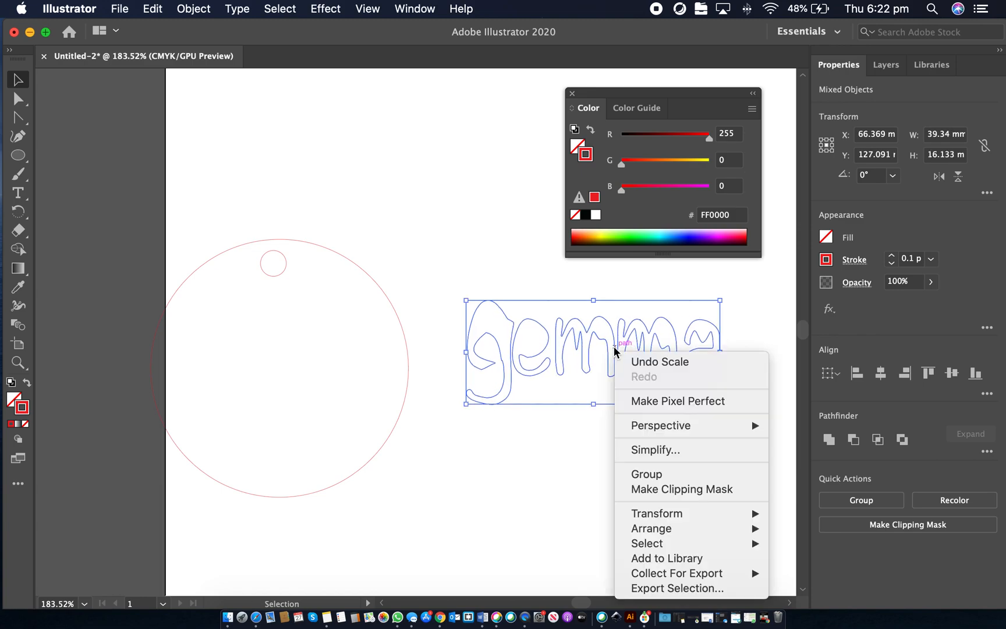
click(687, 474)
Move the lettering group over the large circle, and shift both circles together fully onto the artboard.
drag(538, 359, 234, 380)
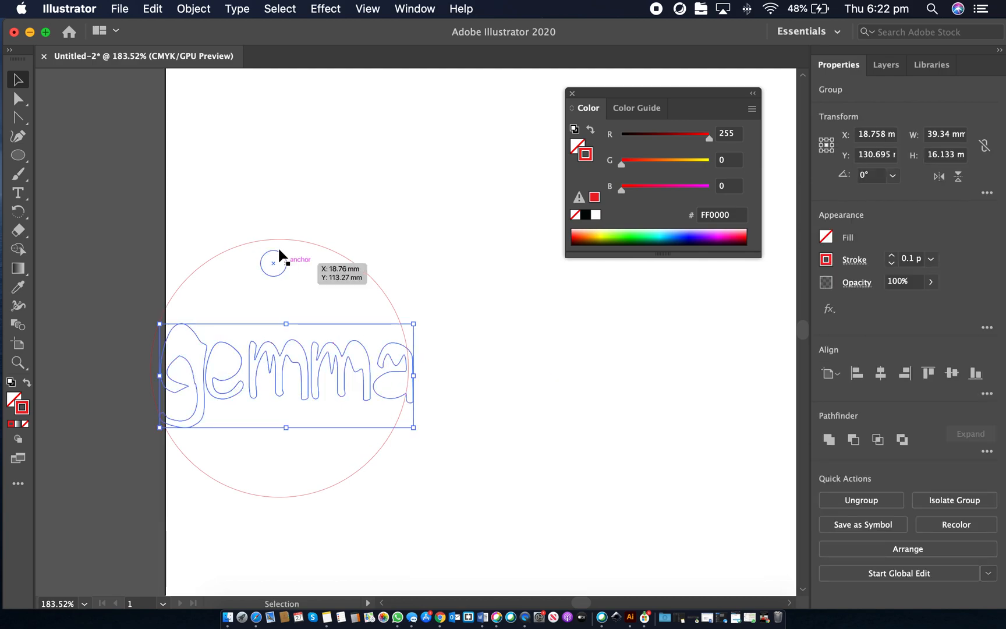
click(283, 267)
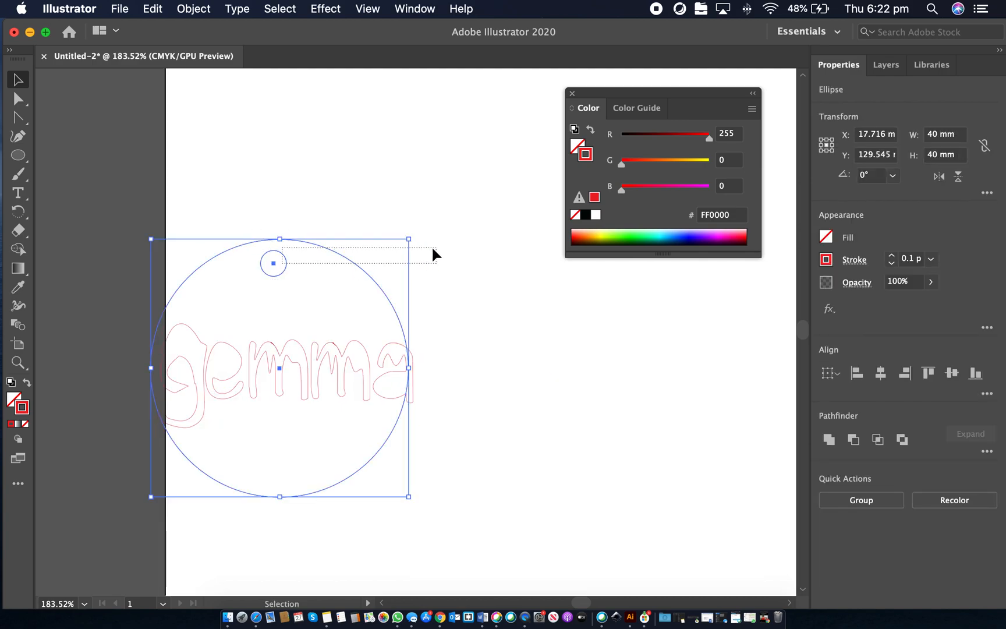
drag(330, 248, 536, 242)
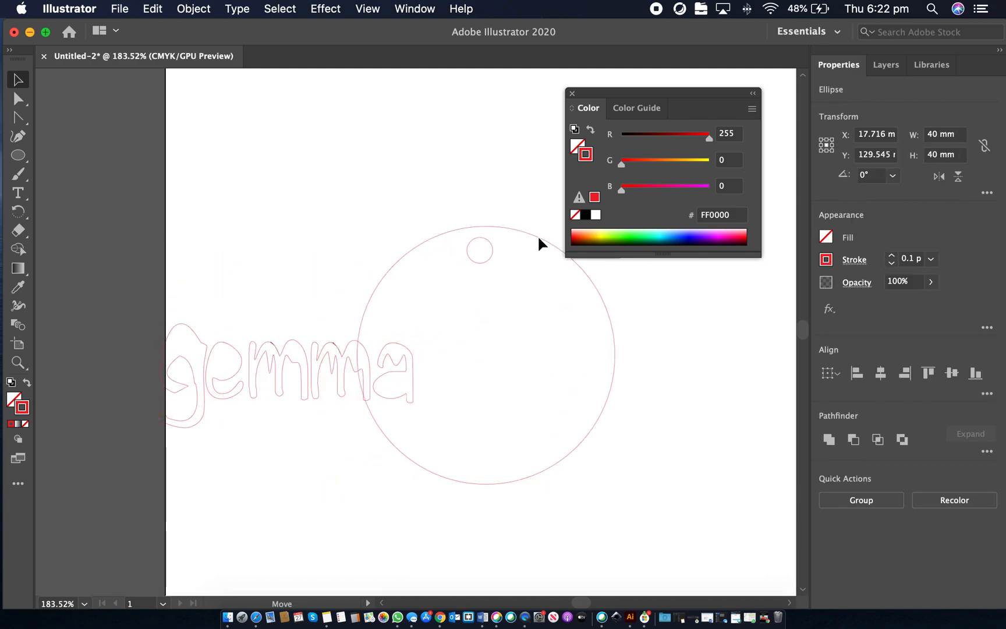
Shrink the lettering group to about 30.8 by 12.6 mm, centre it inside the large circle and deselect it.
click(297, 325)
scroll(297, 325, down, 1)
scroll(297, 325, down, 3)
drag(301, 349, 466, 330)
scroll(489, 358, up, 4)
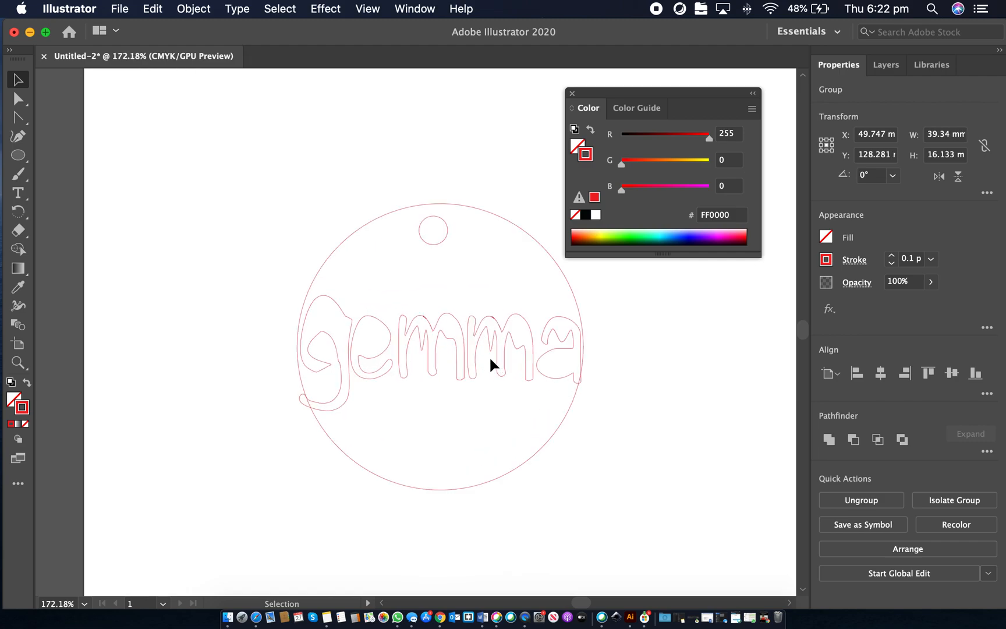
drag(614, 282, 535, 312)
drag(454, 339, 472, 337)
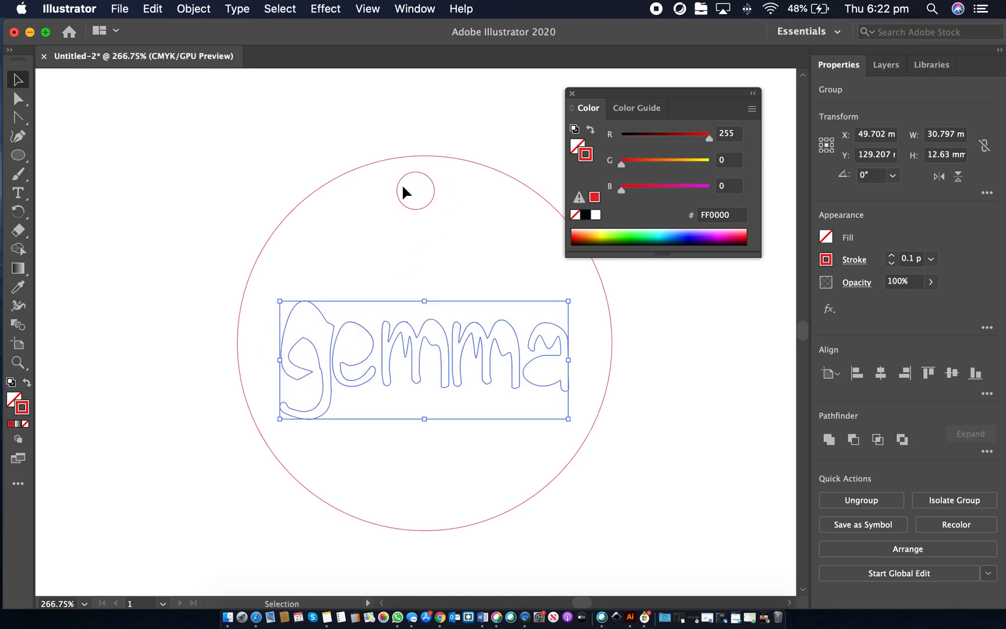
click(185, 267)
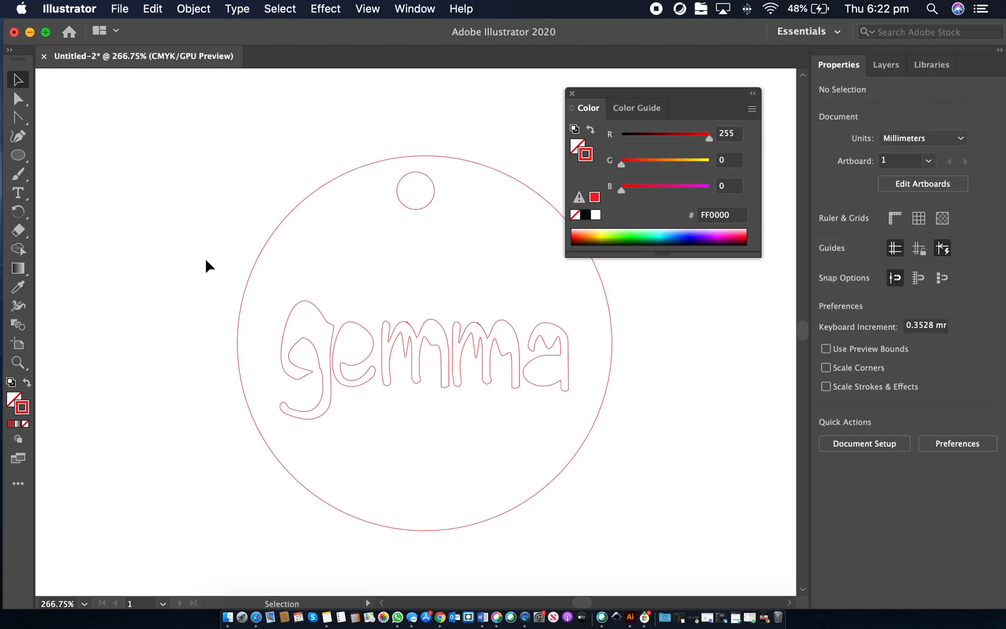
Save the design to the Desktop as gemmakey in Illustrator EPS format with the default Illustrator 2020 EPS options.
click(119, 10)
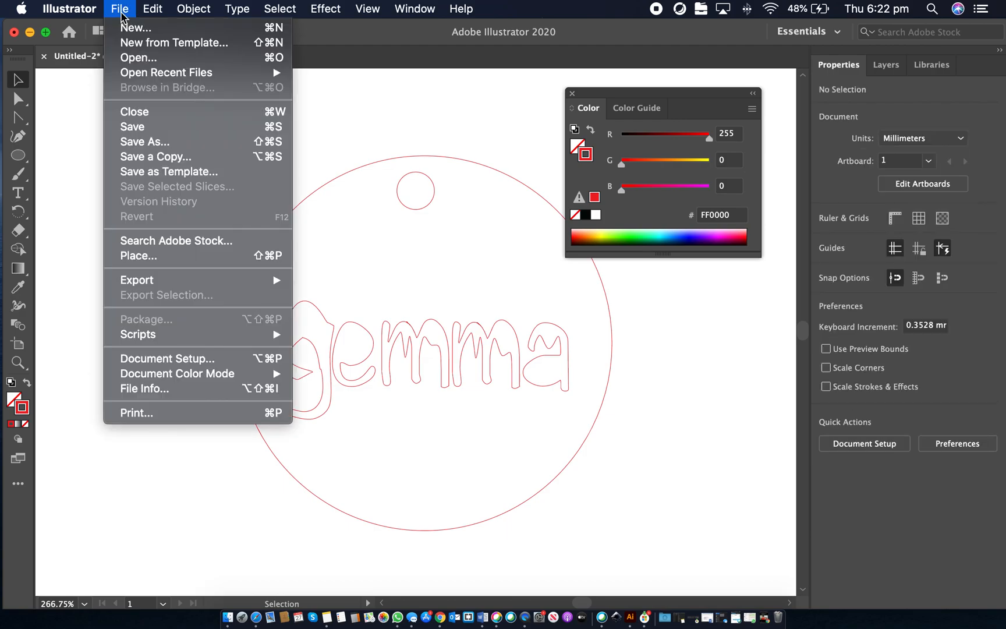
click(151, 142)
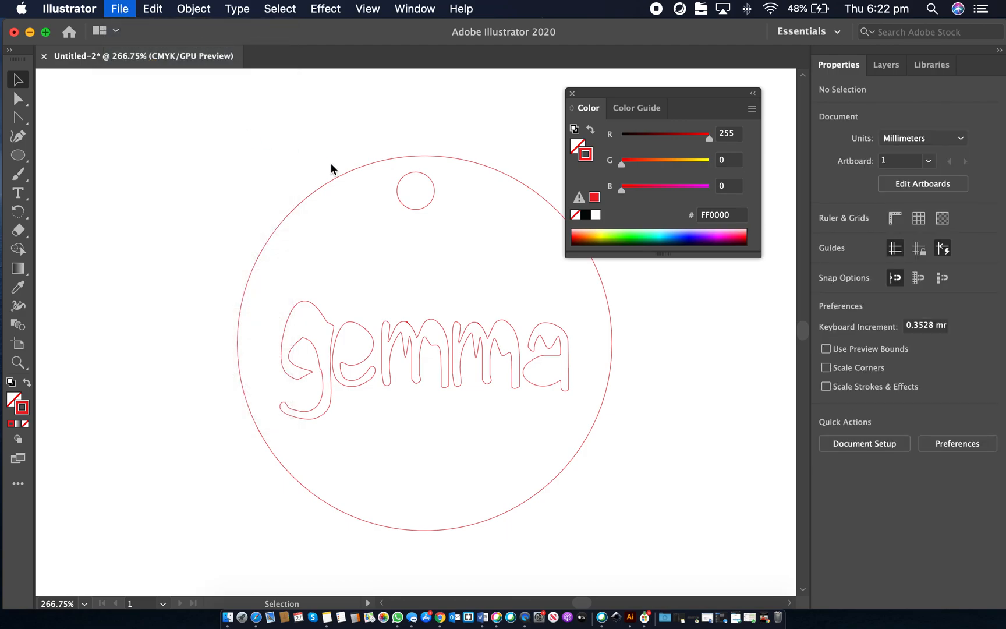
click(477, 155)
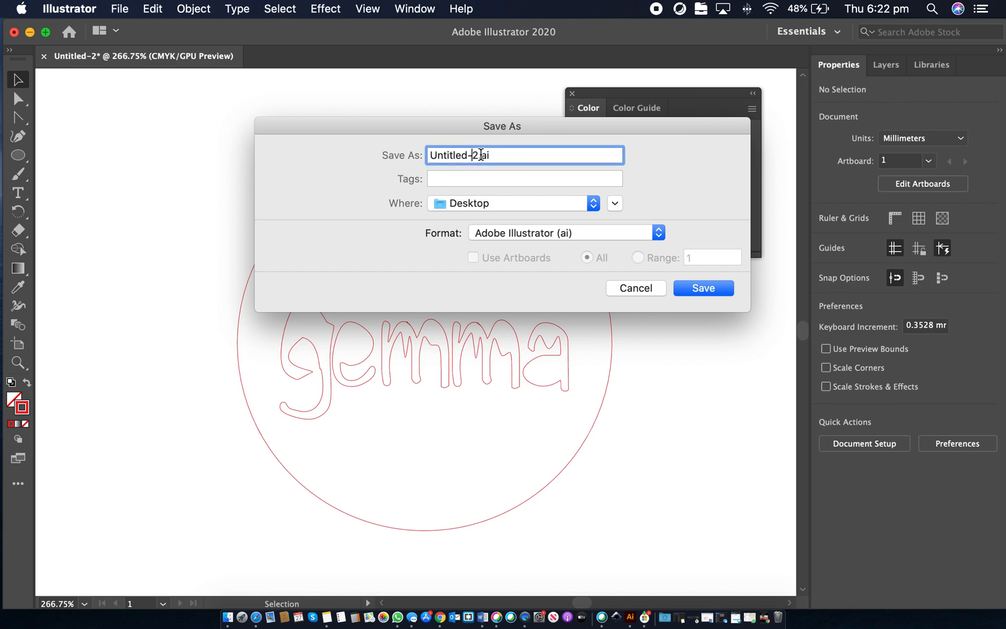
drag(471, 153, 419, 160)
text(gemmakey)
click(627, 238)
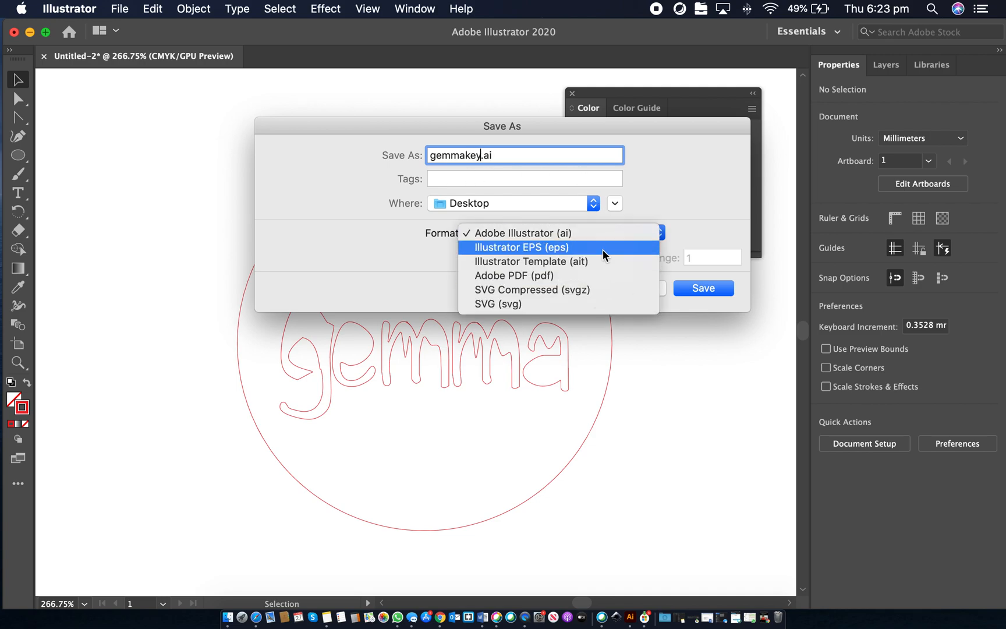
click(603, 248)
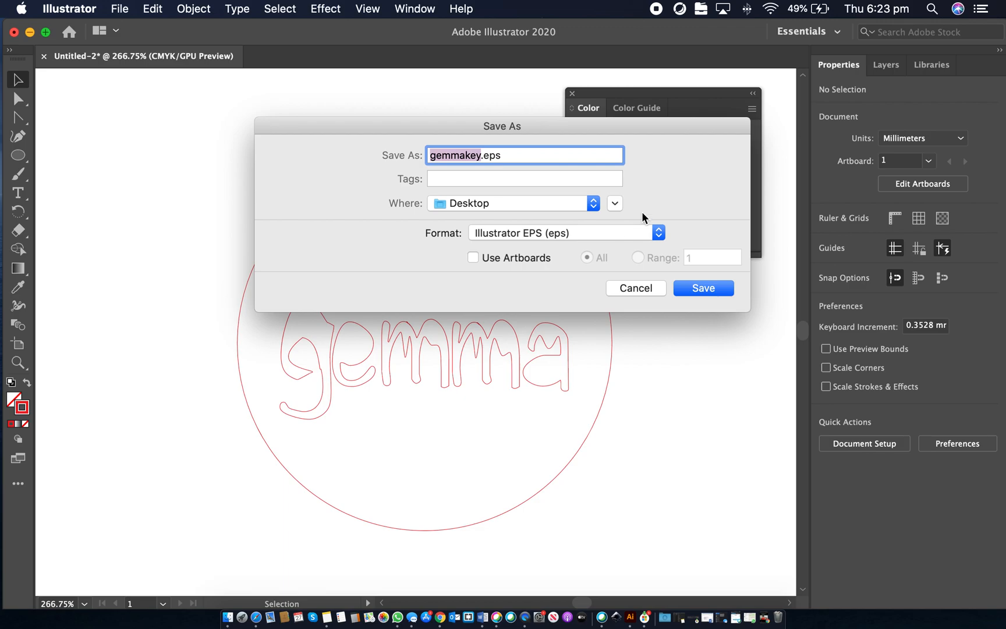
click(705, 288)
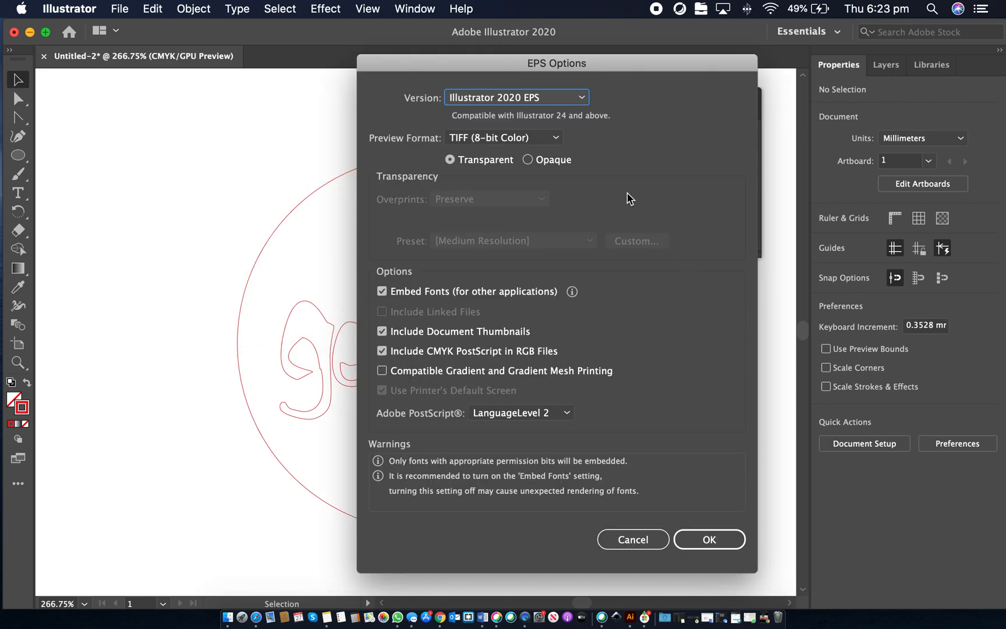
click(716, 534)
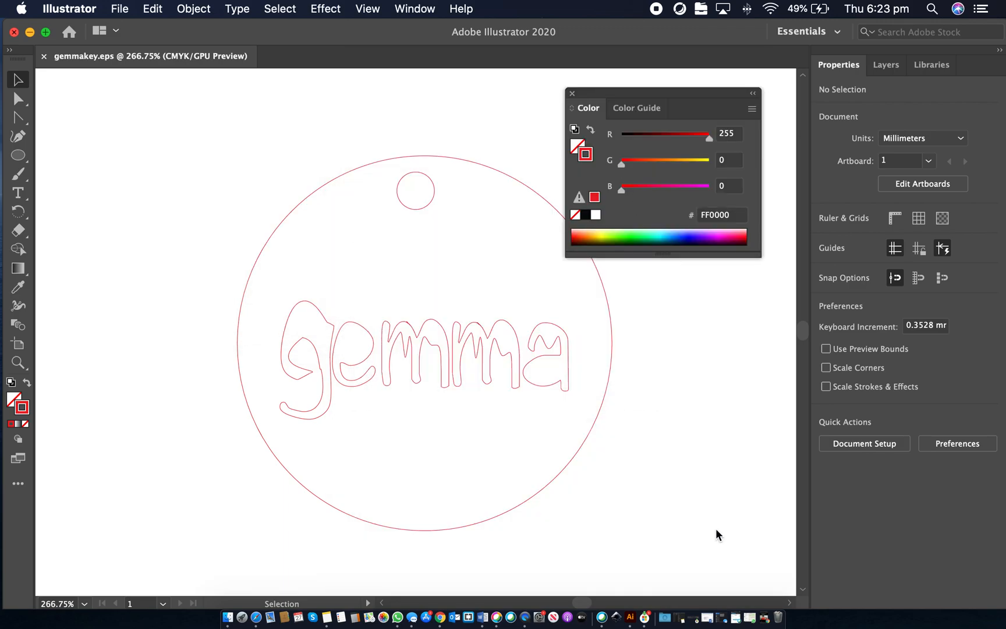